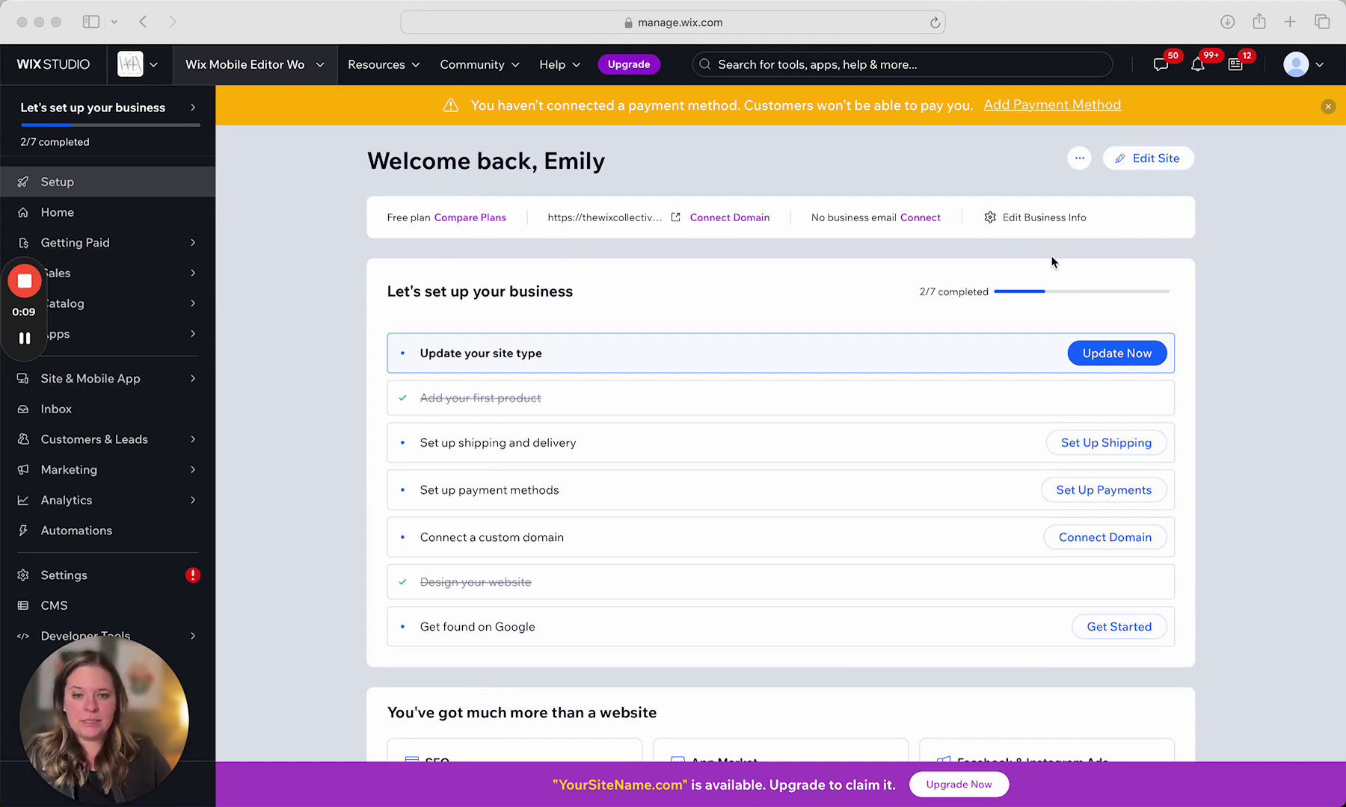
# - Open Organic Coffee Beans from Catalog > Store Products > Products and scroll to its Subscriptions section
pyautogui.click(75, 305)
pyautogui.click(76, 306)
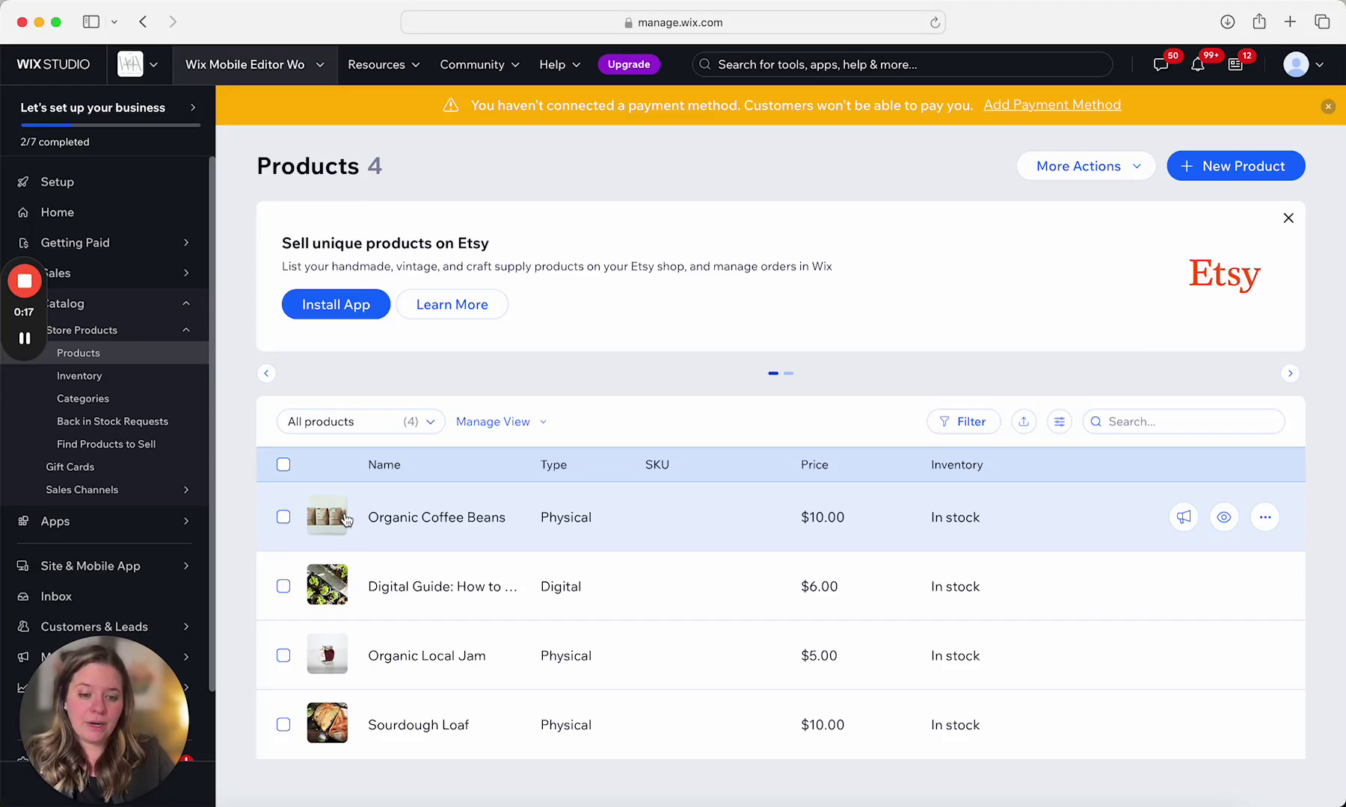
pyautogui.click(346, 518)
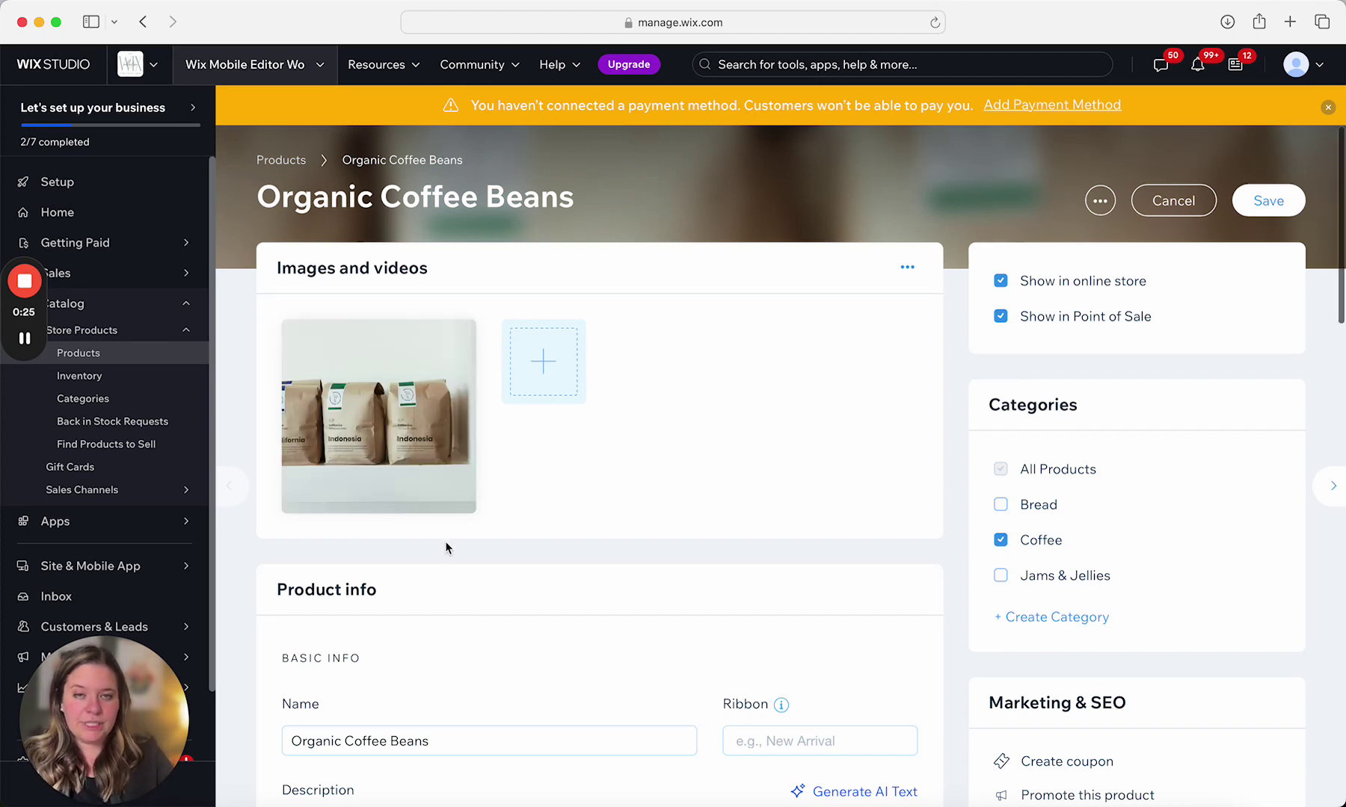
pyautogui.scroll(-3, 446, 548)
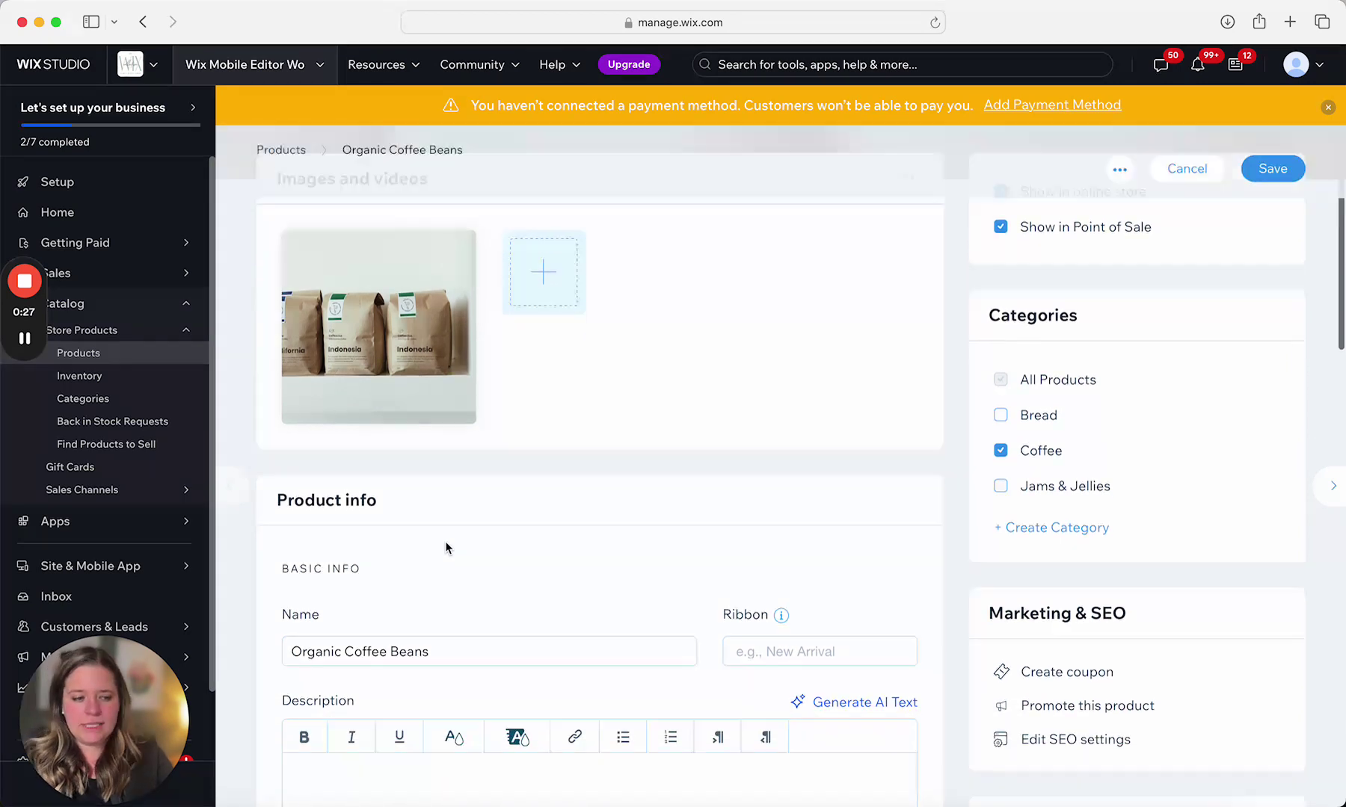
pyautogui.rightClick(446, 548)
pyautogui.click(624, 426)
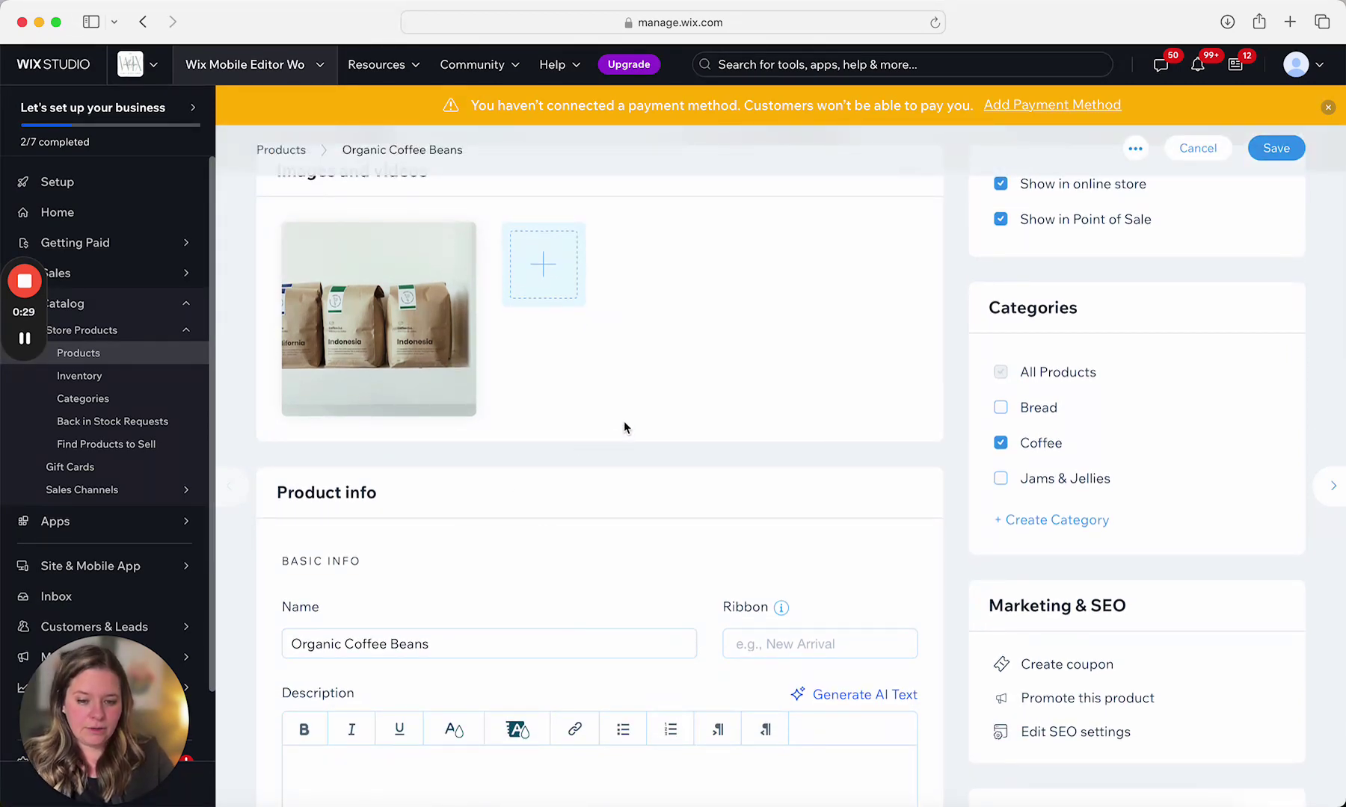
pyautogui.scroll(-15, 623, 421)
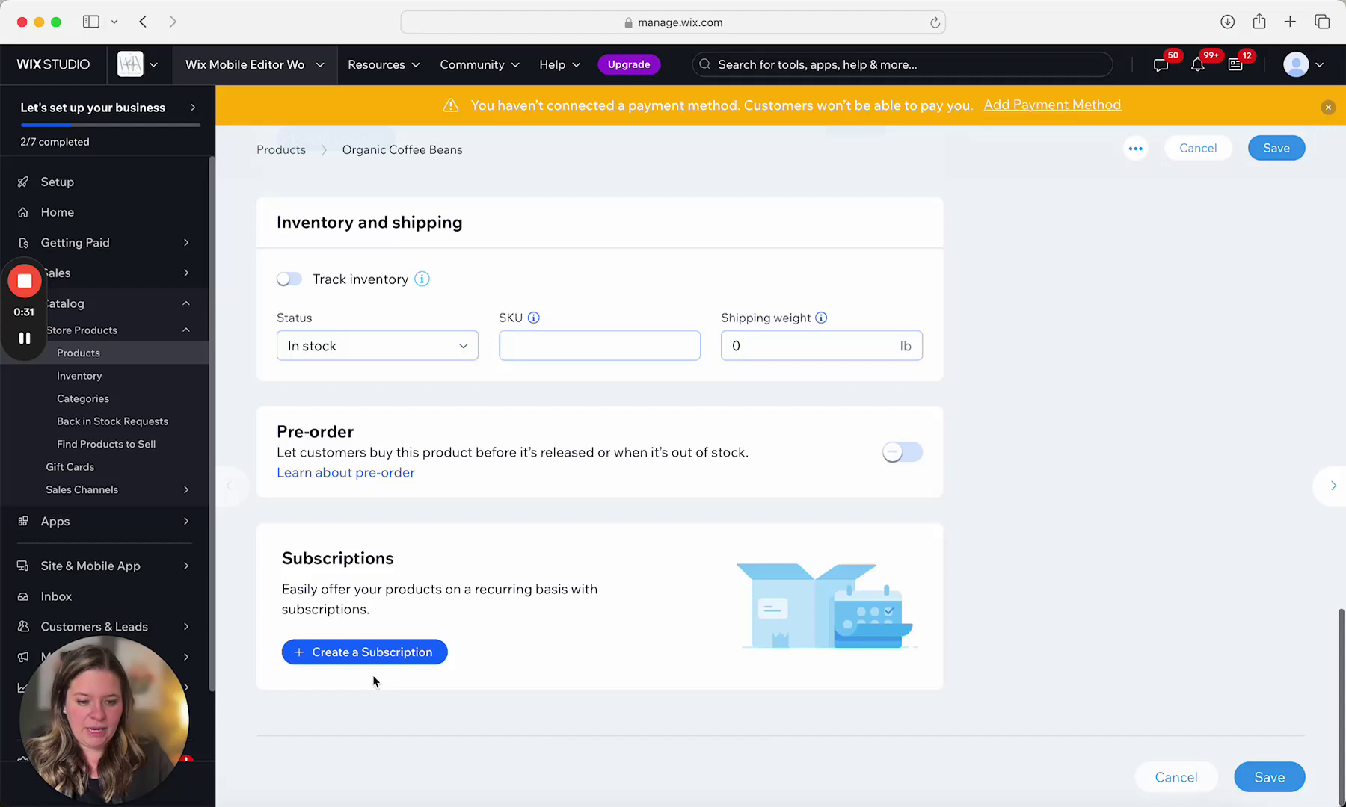
# - Start a new subscription named 'Monthly Delivery' with the tagline 'Subscribe and Save $1'
pyautogui.click(365, 653)
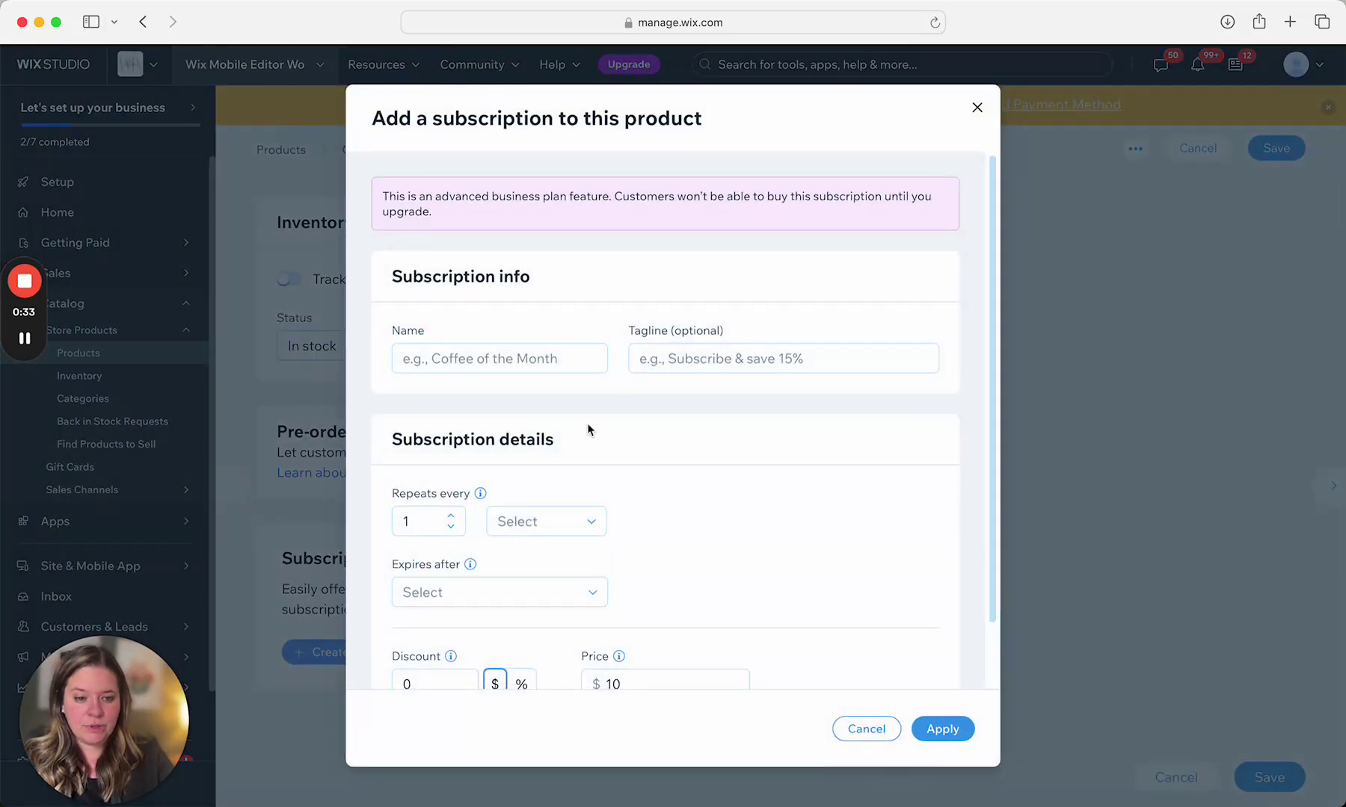
pyautogui.click(523, 358)
pyautogui.write('Coffe')
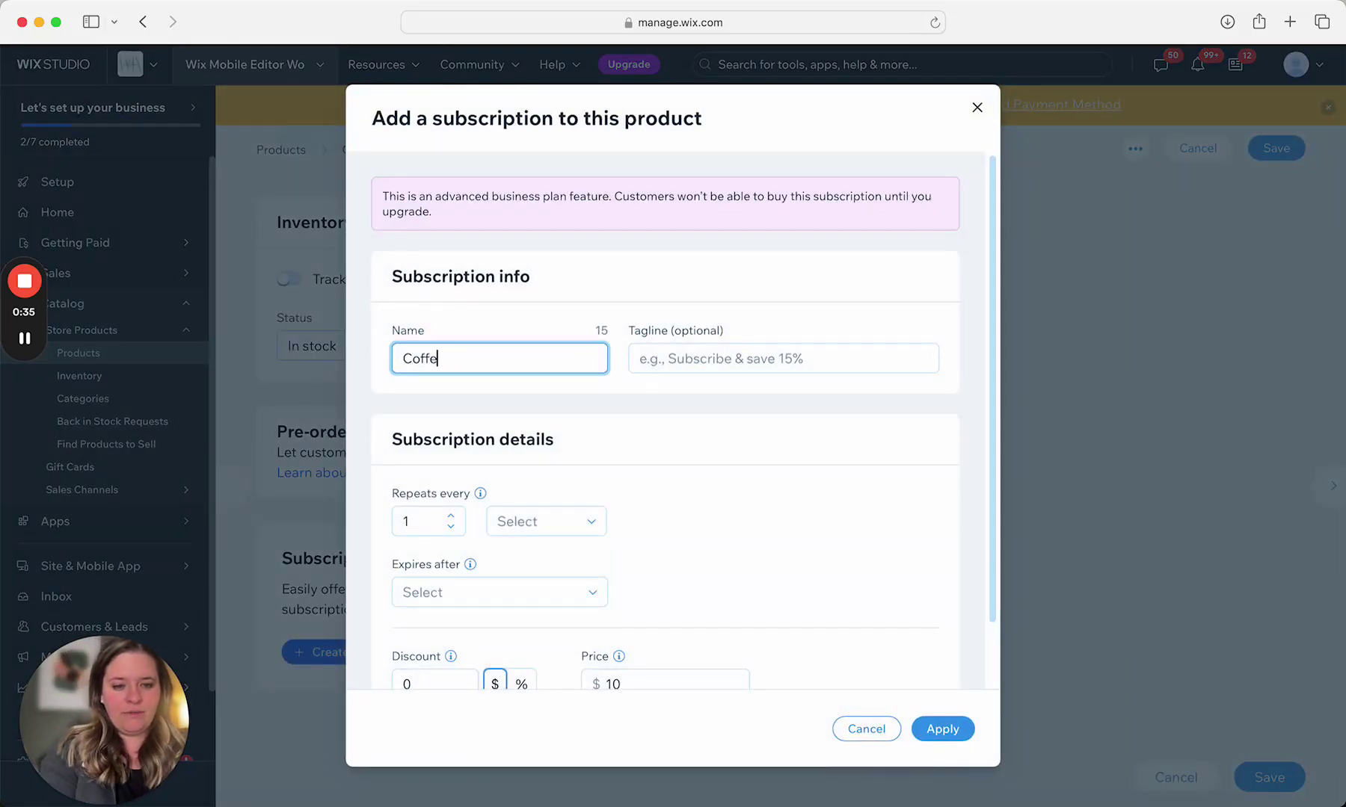
pyautogui.write('e Month')
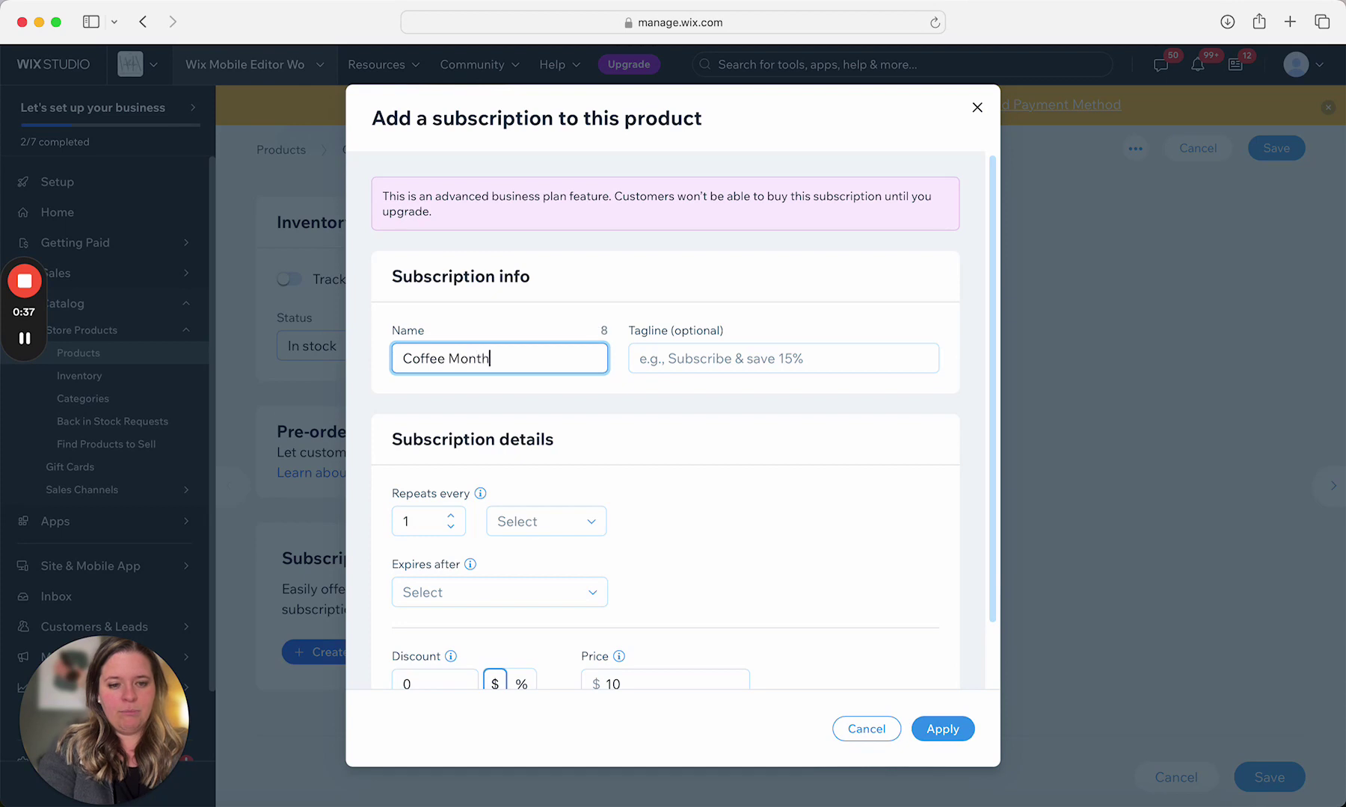
pyautogui.write('ly Subsc')
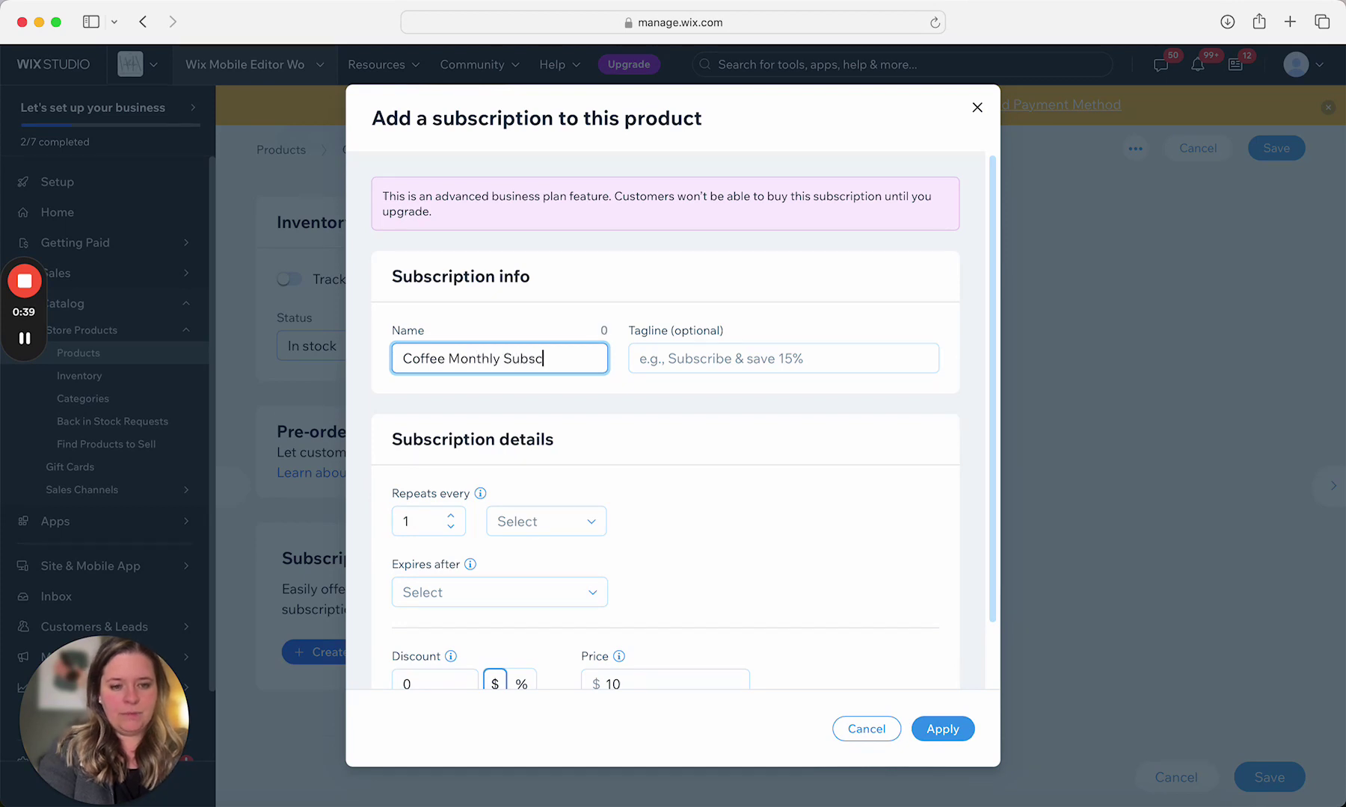
pyautogui.press('super+a')
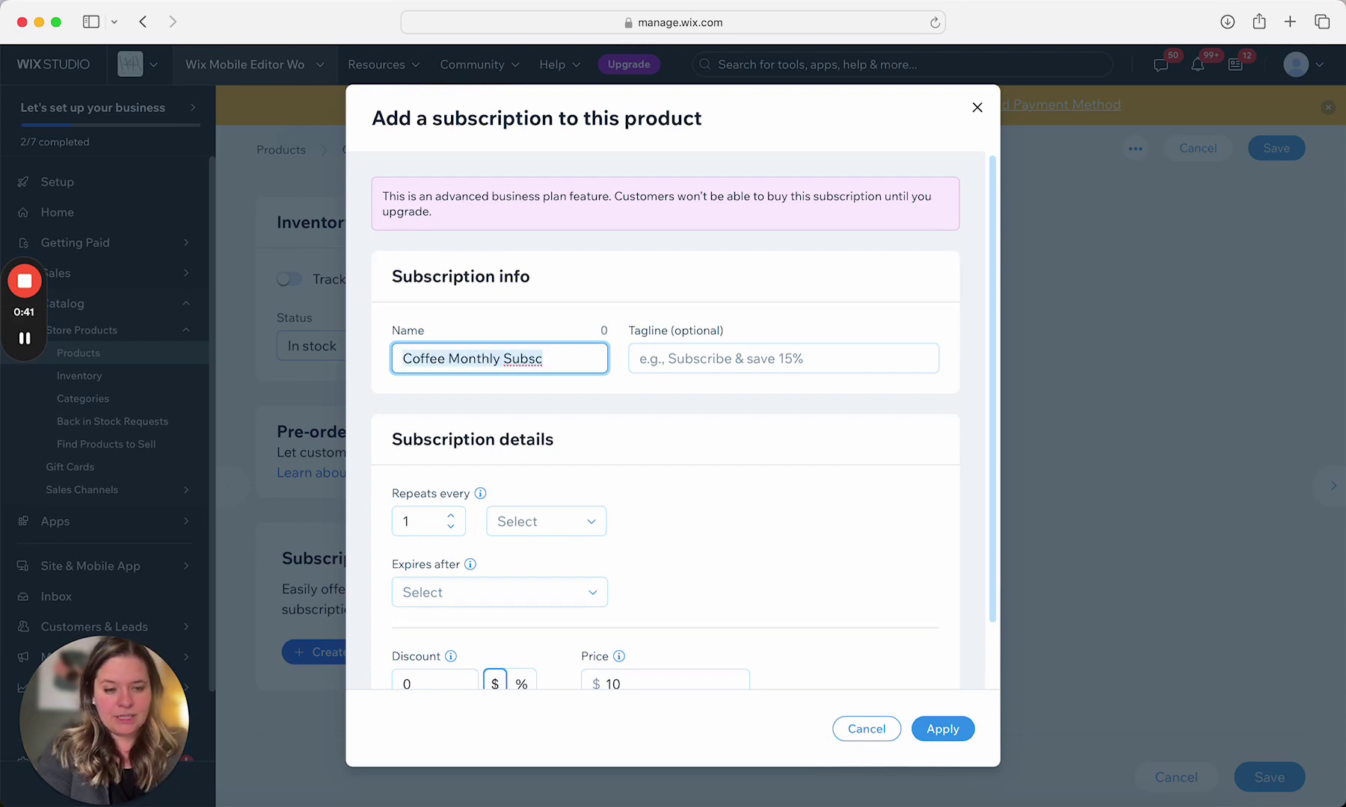
pyautogui.write('Monthly D')
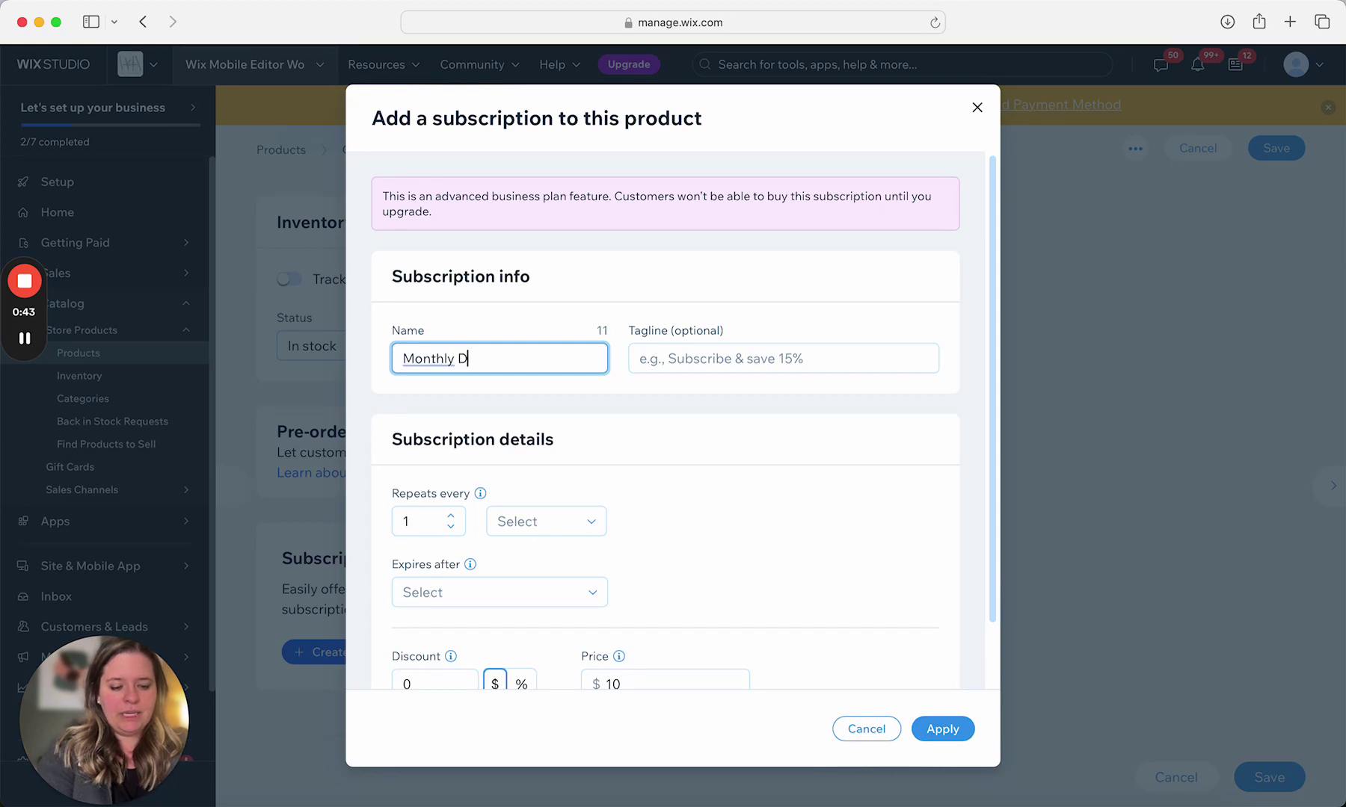
pyautogui.write('elivery')
pyautogui.click(787, 367)
pyautogui.write('S')
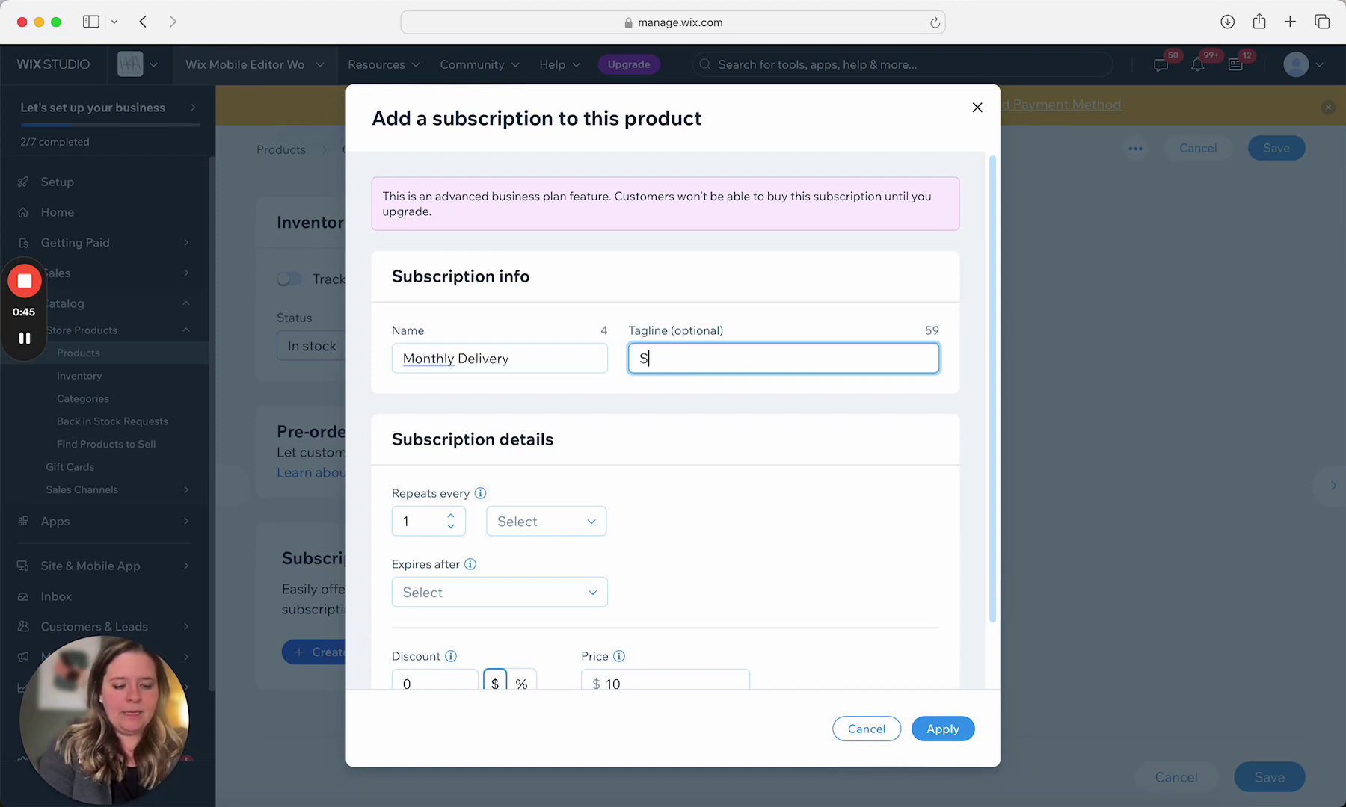
pyautogui.write('ubscribe ad Sav')
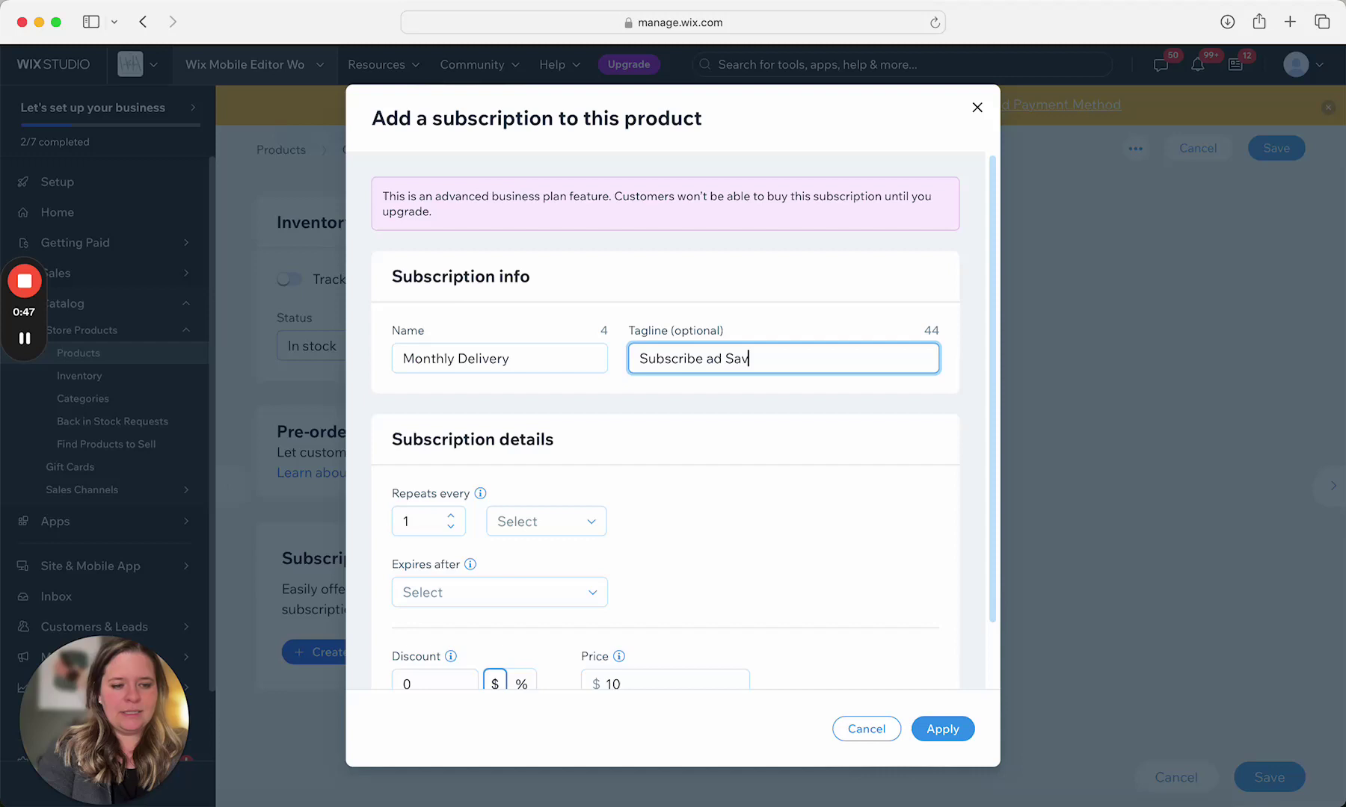
pyautogui.press('BackSpace')
pyautogui.press('BackSpace')
pyautogui.press('BackSpace')
pyautogui.press('BackSpace')
pyautogui.press('BackSpace')
pyautogui.write('nd Save')
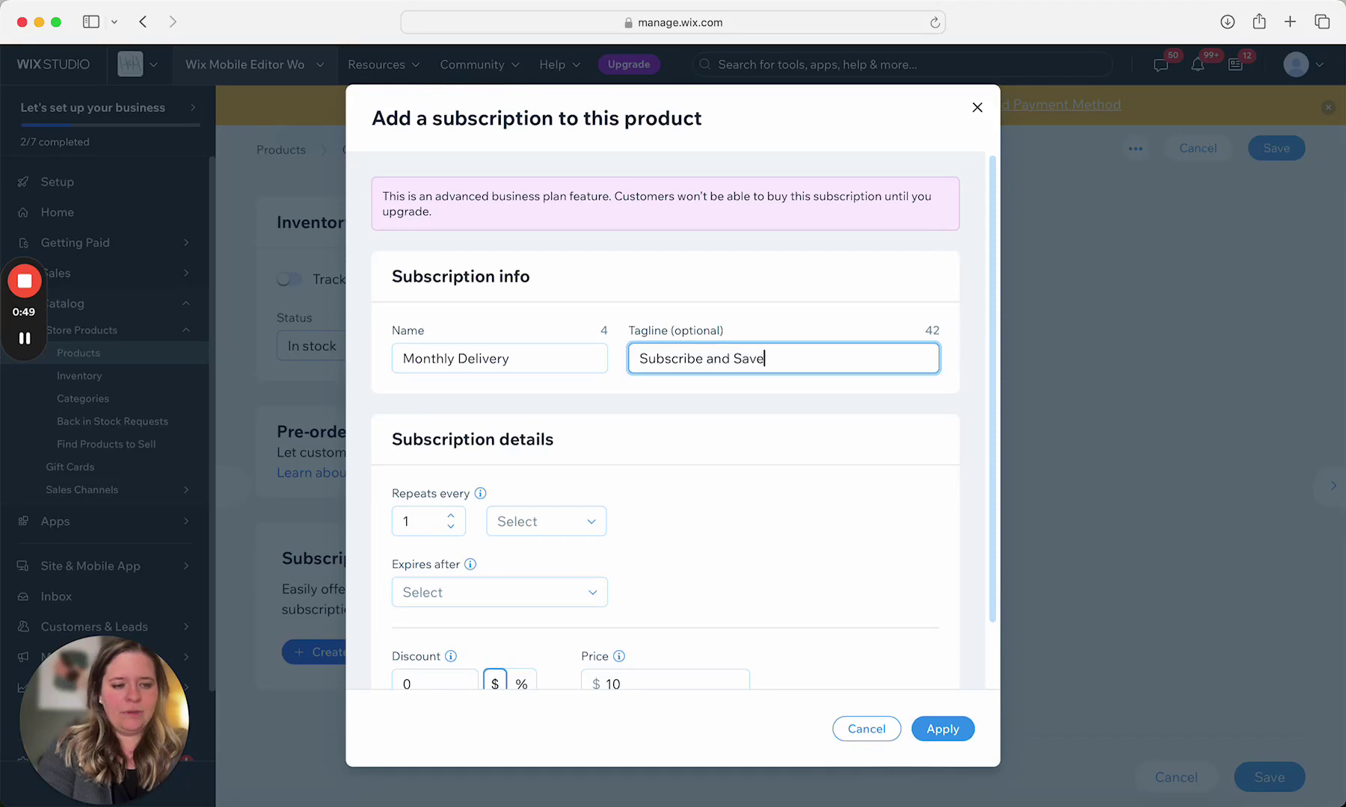
pyautogui.write(' $1')
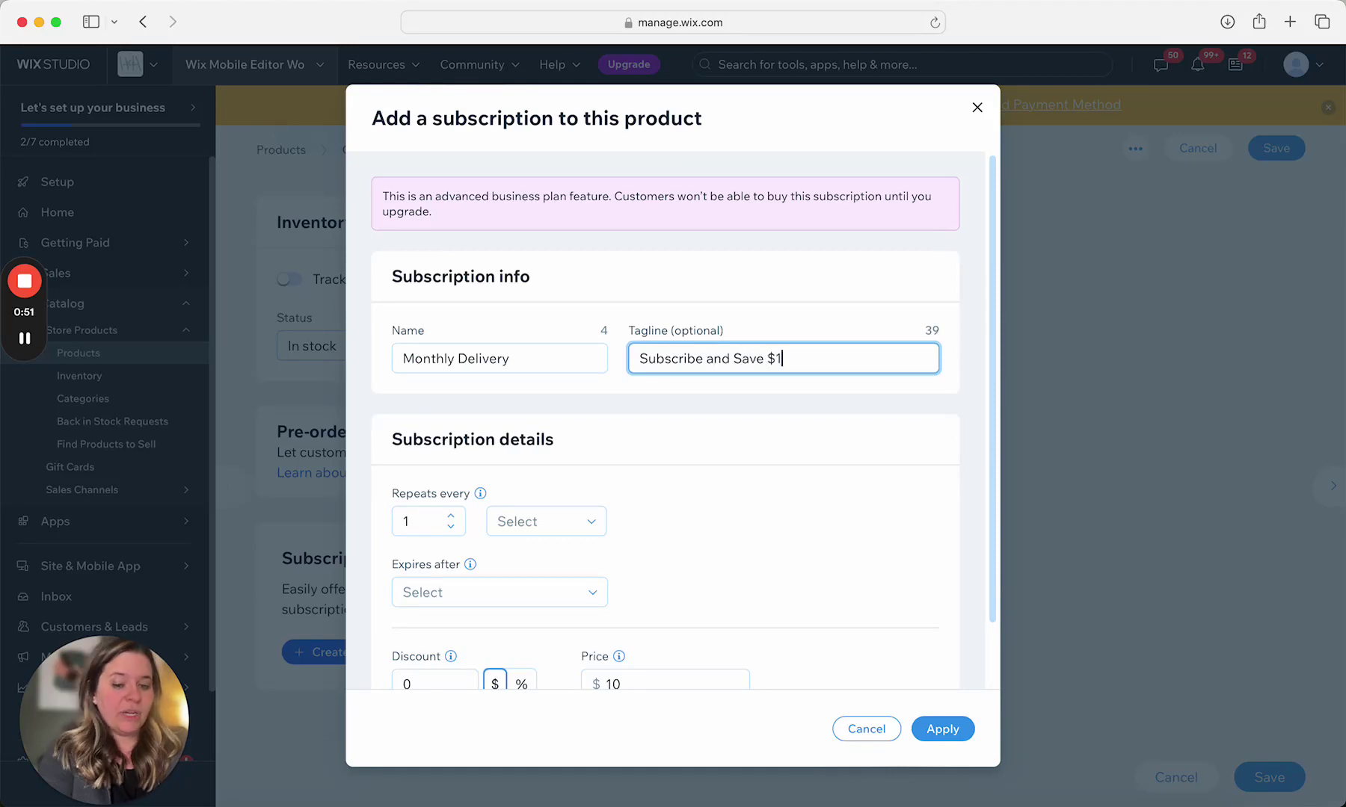
# - Set it to repeat every month, never expire, with a $1 discount ($9.00), and apply it
pyautogui.click(513, 517)
pyautogui.click(533, 583)
pyautogui.click(507, 598)
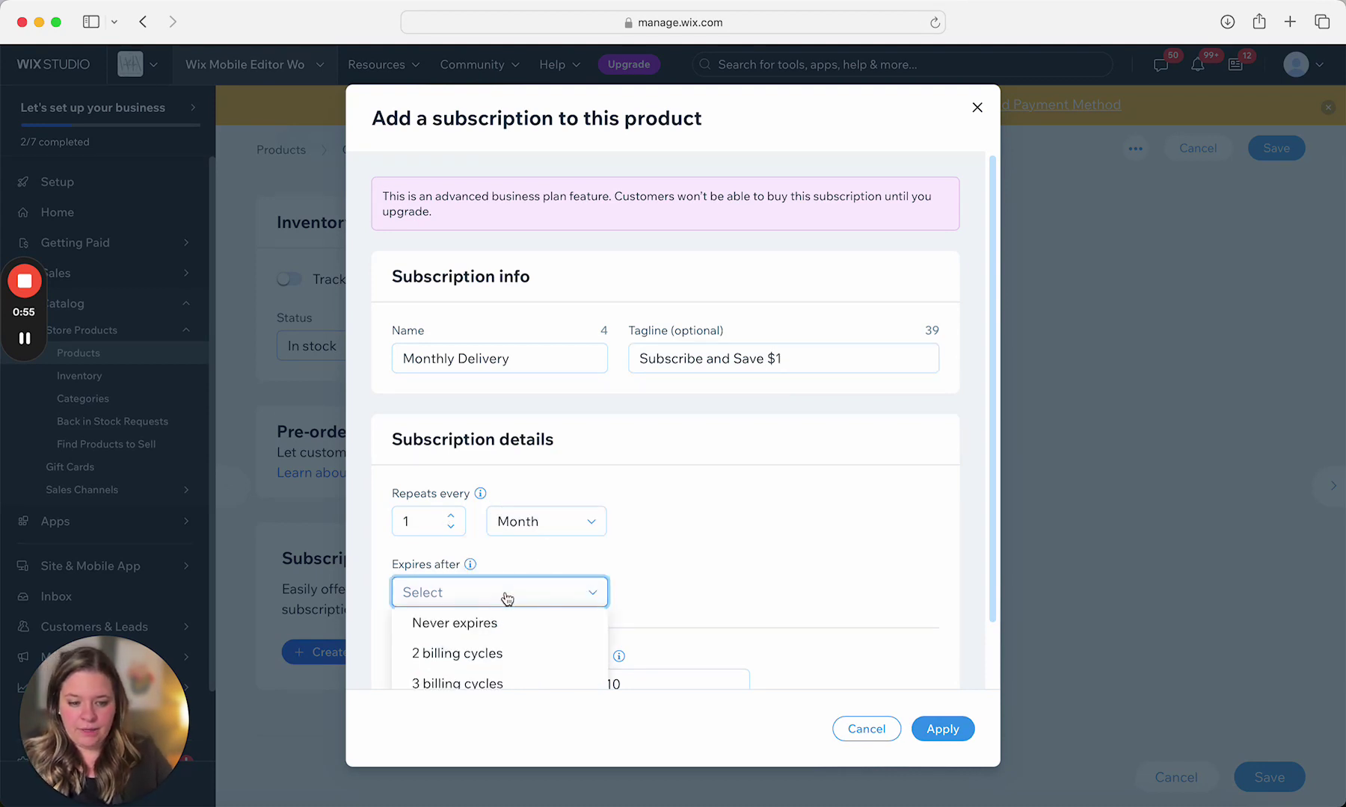
pyautogui.click(506, 627)
pyautogui.scroll(-2, 602, 595)
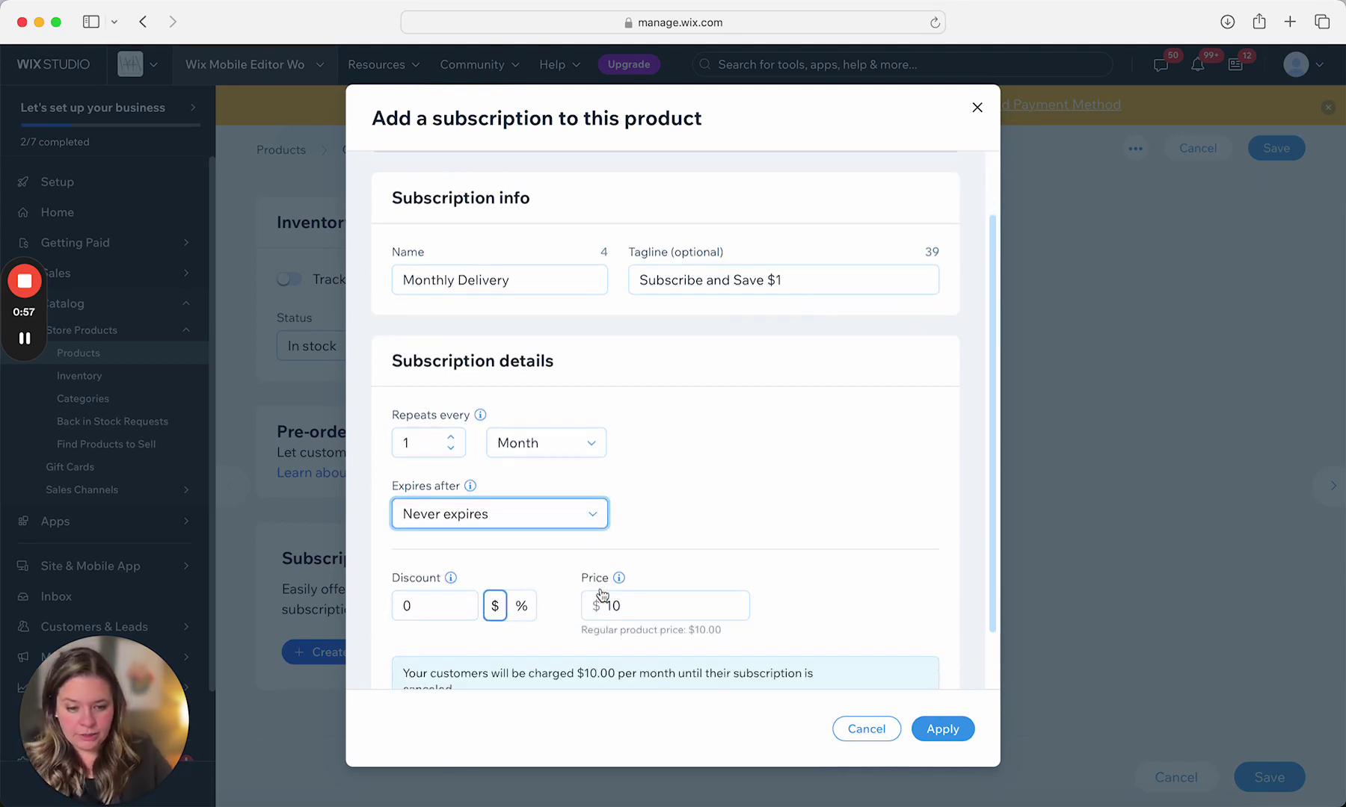
pyautogui.click(574, 472)
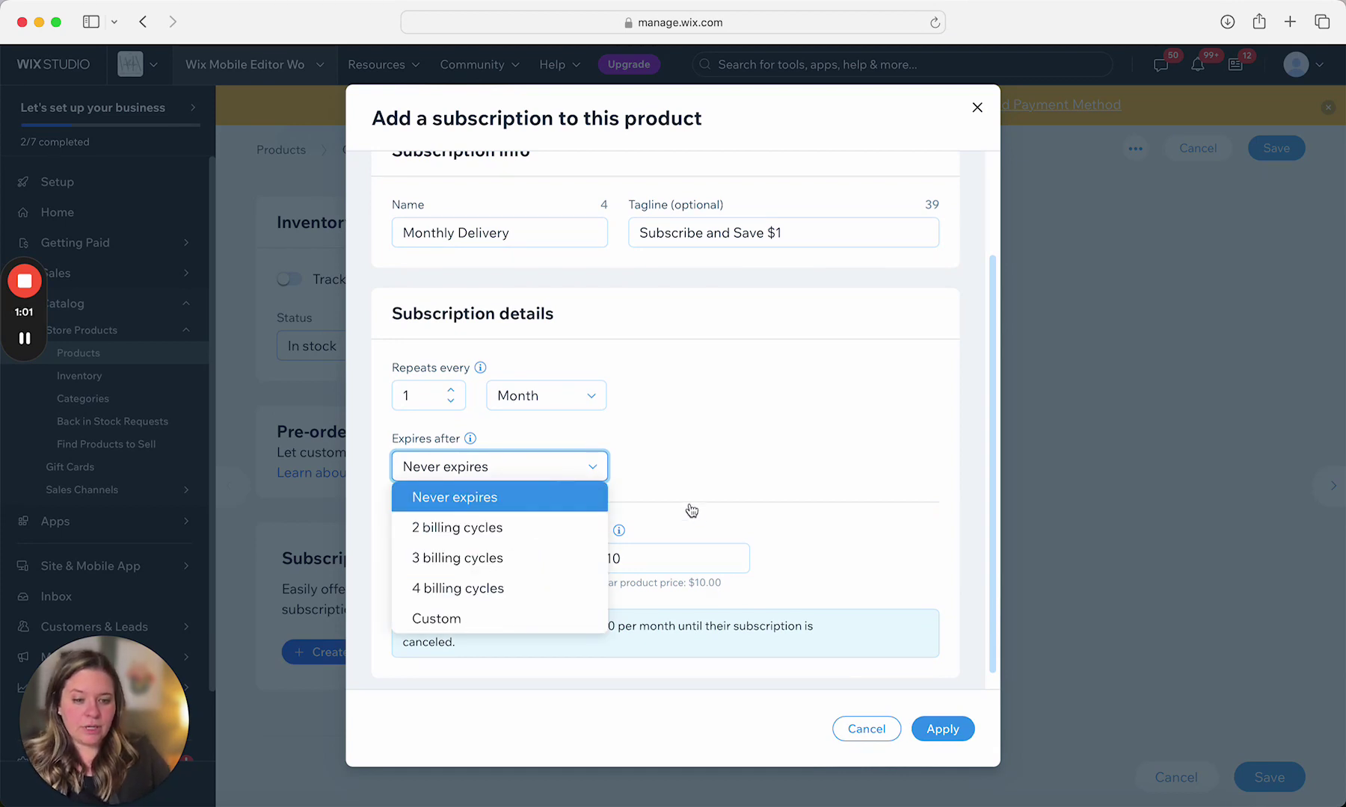
pyautogui.click(704, 457)
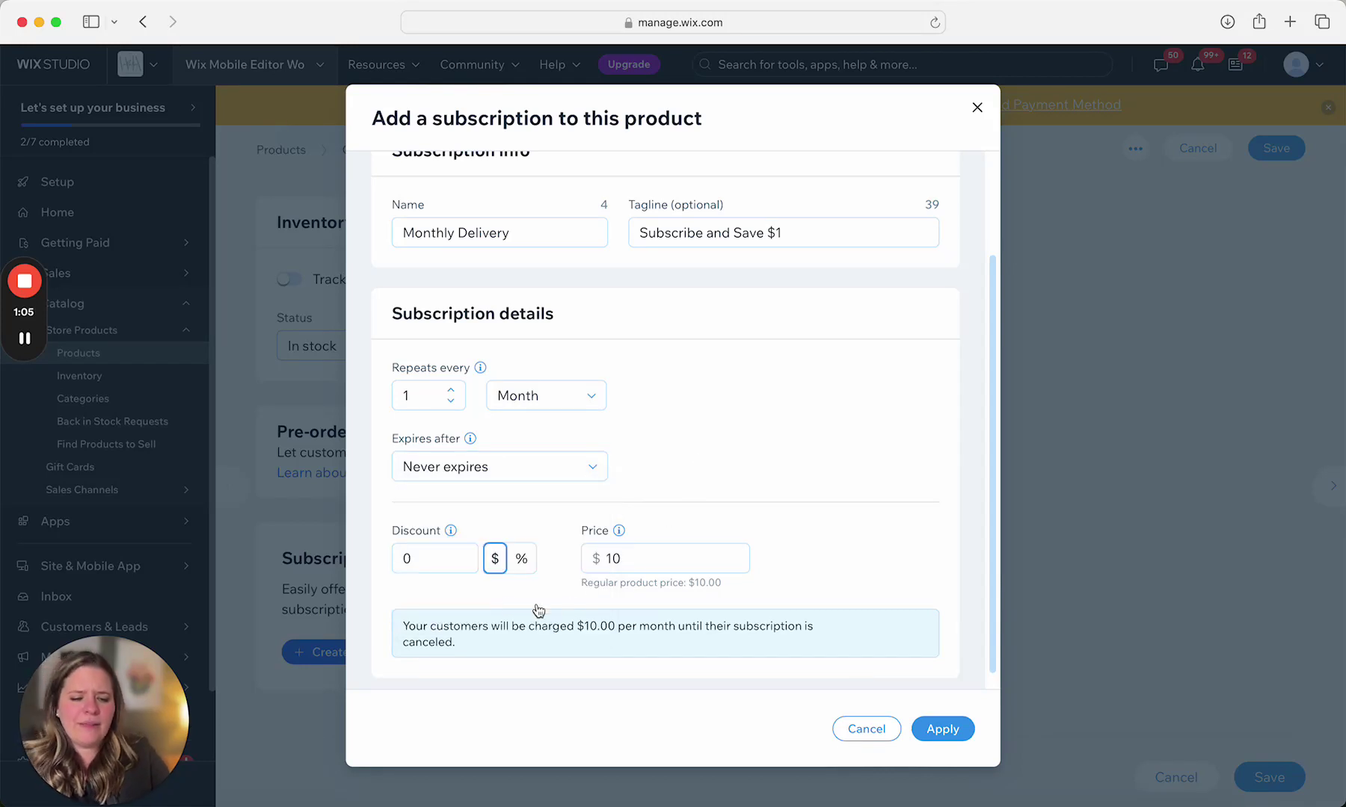
pyautogui.click(444, 557)
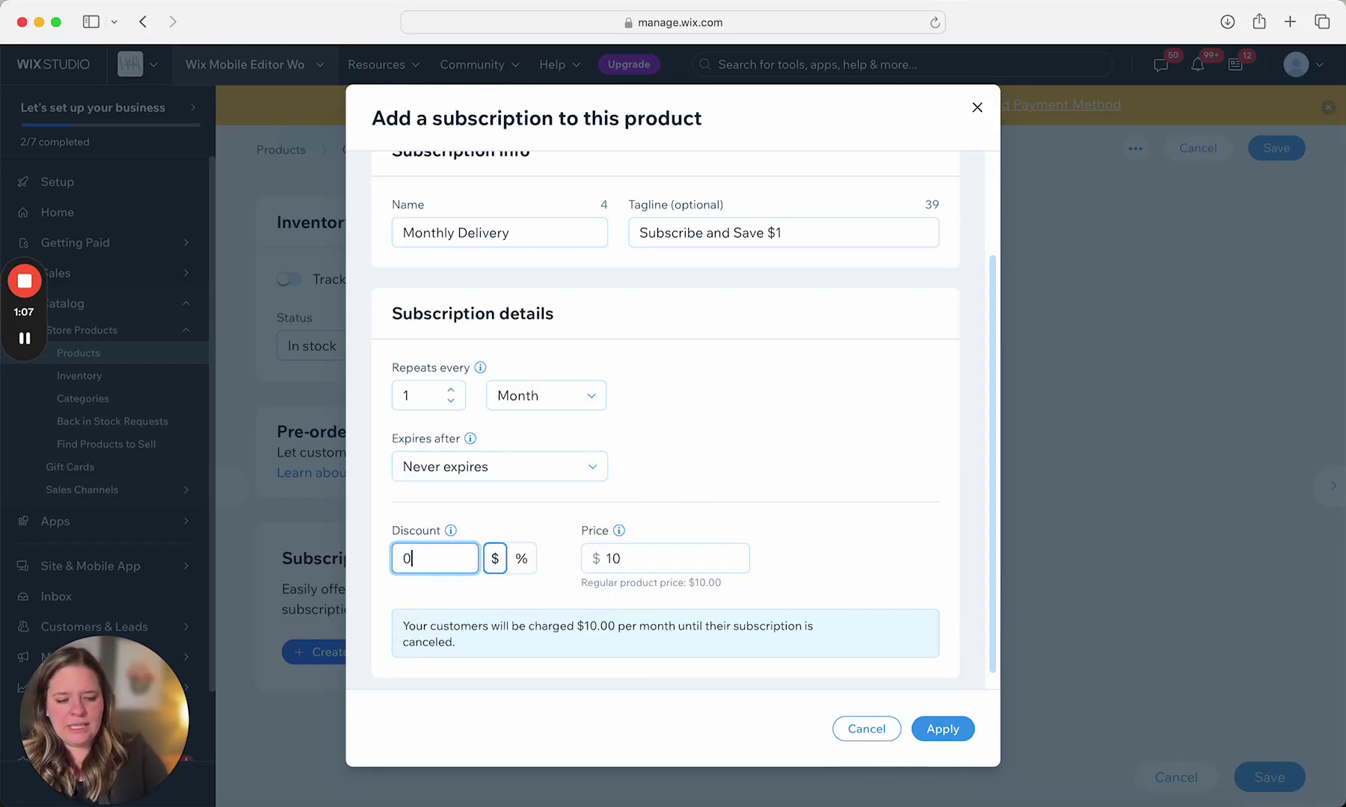
pyautogui.write('1')
pyautogui.click(727, 478)
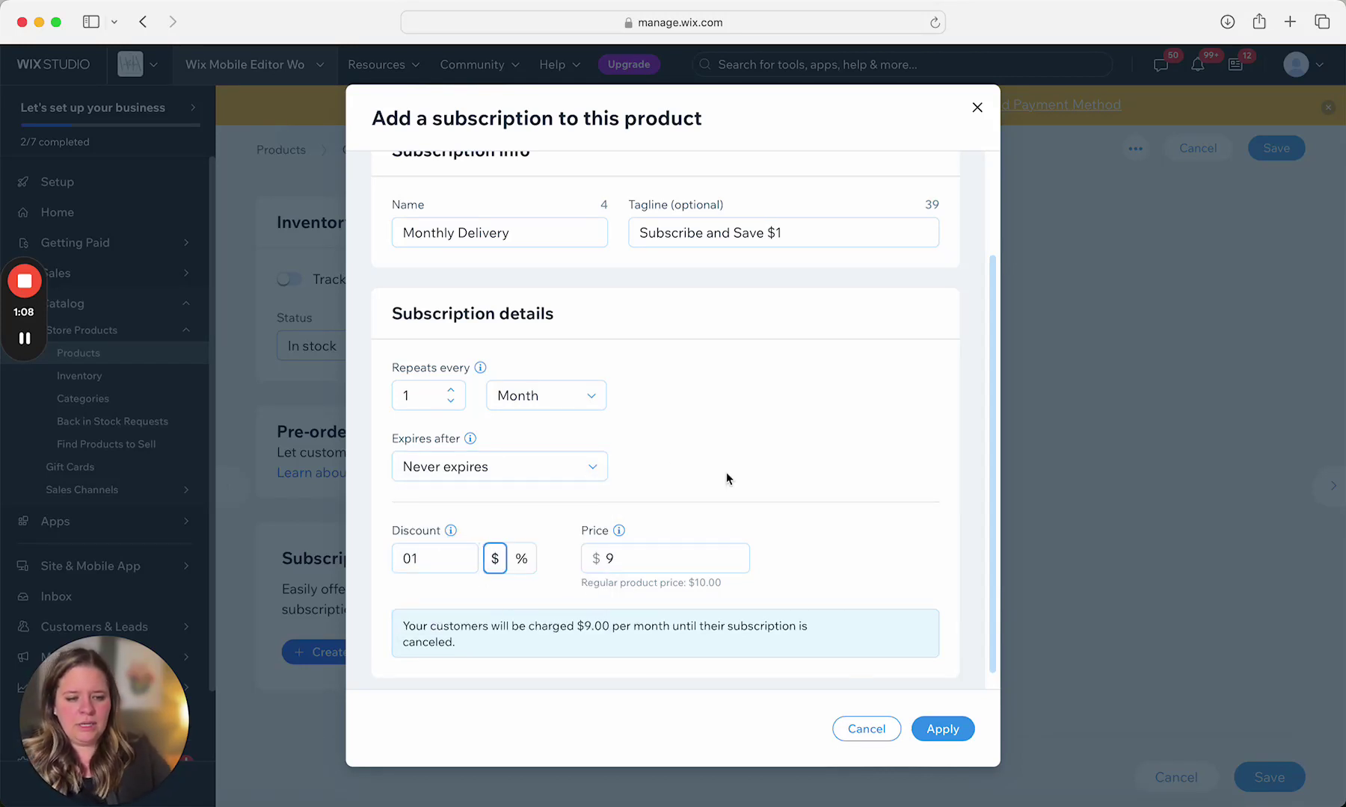
pyautogui.click(942, 731)
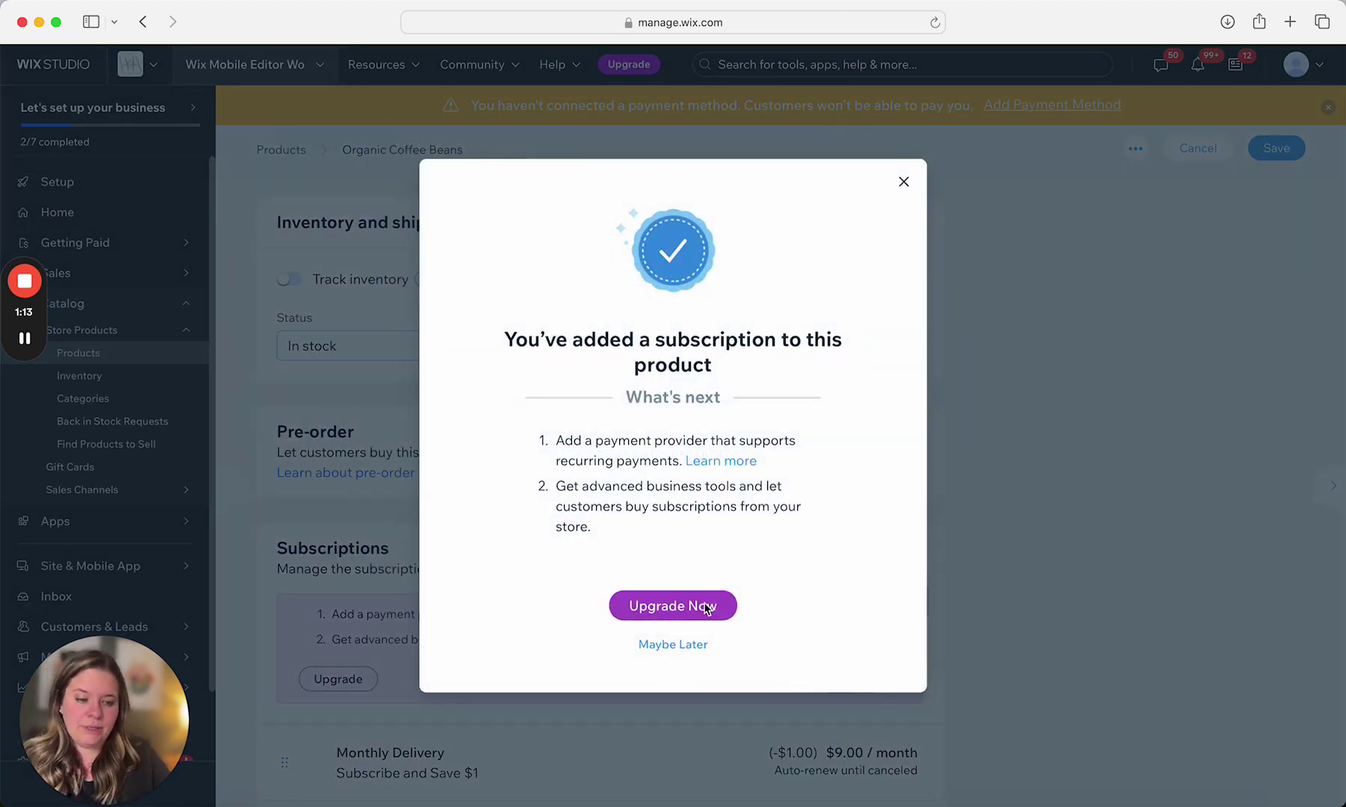
pyautogui.click(904, 183)
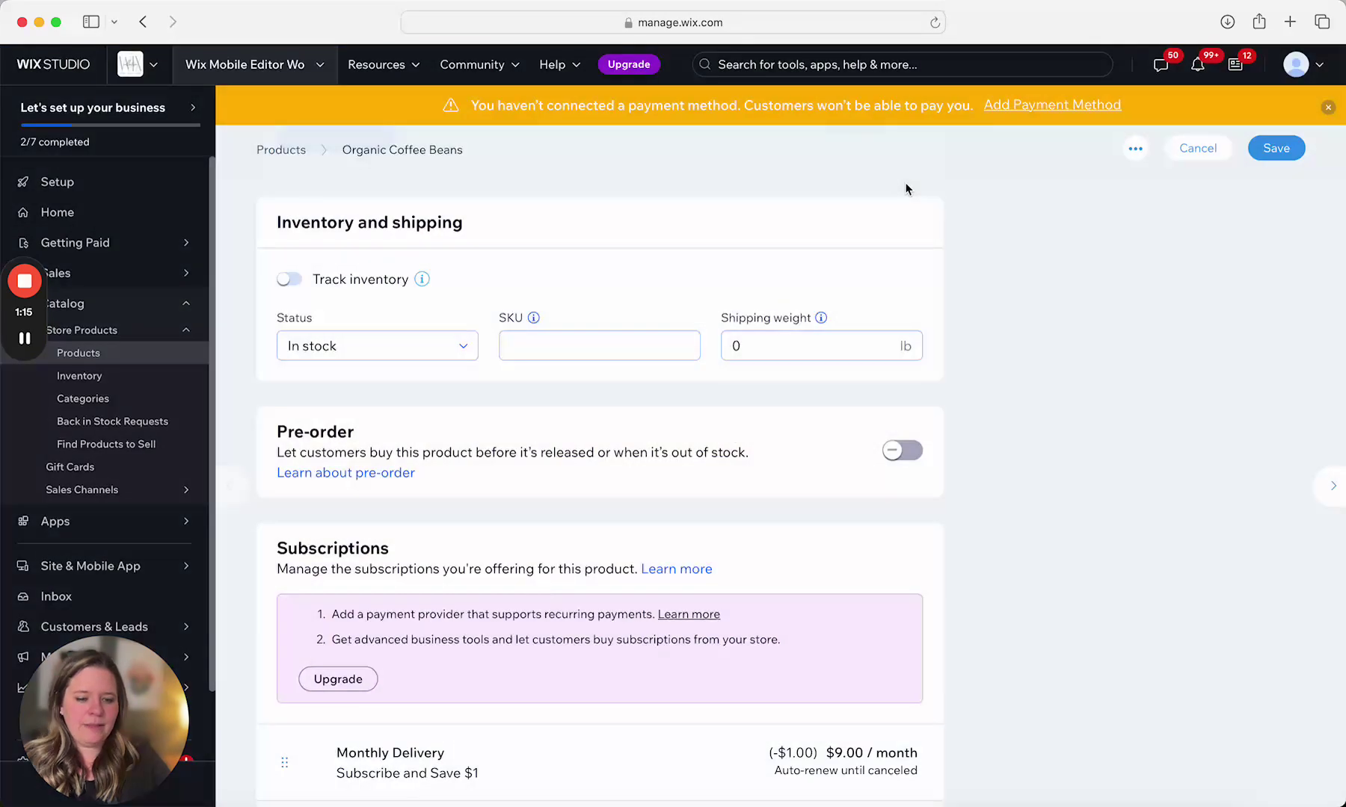
# - Add another subscription named 'Weekly Delivery' with the tagline 'Subscribe and Save $3'
pyautogui.scroll(-3, 903, 456)
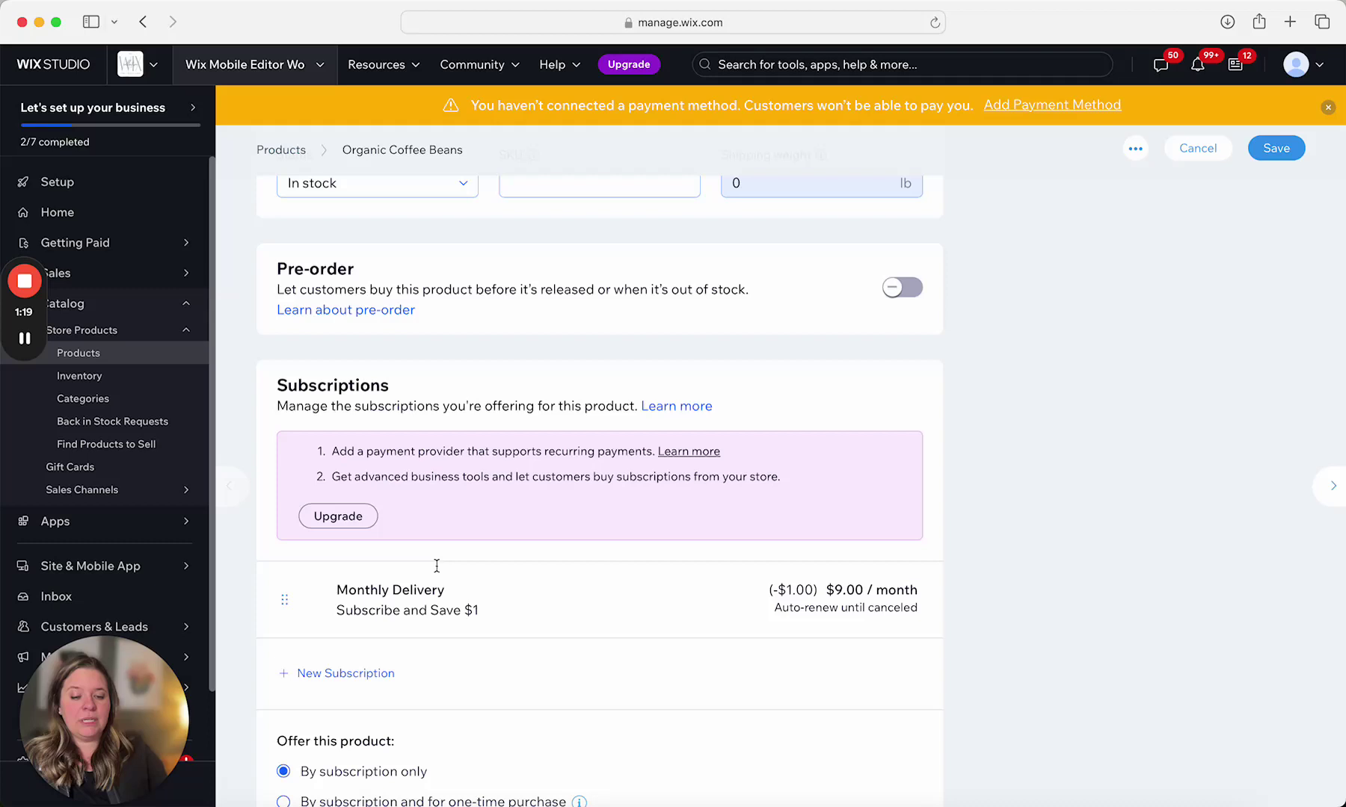
pyautogui.click(350, 672)
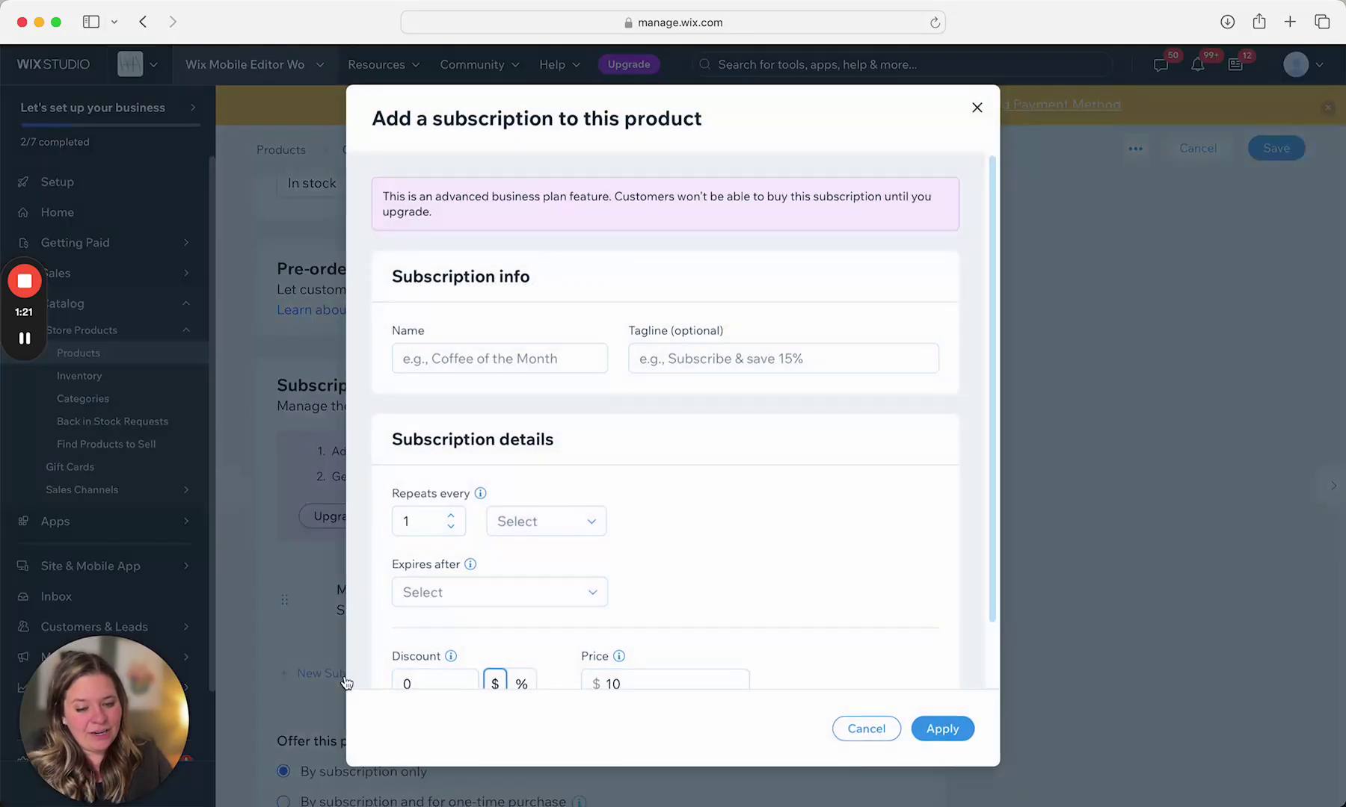
pyautogui.click(524, 368)
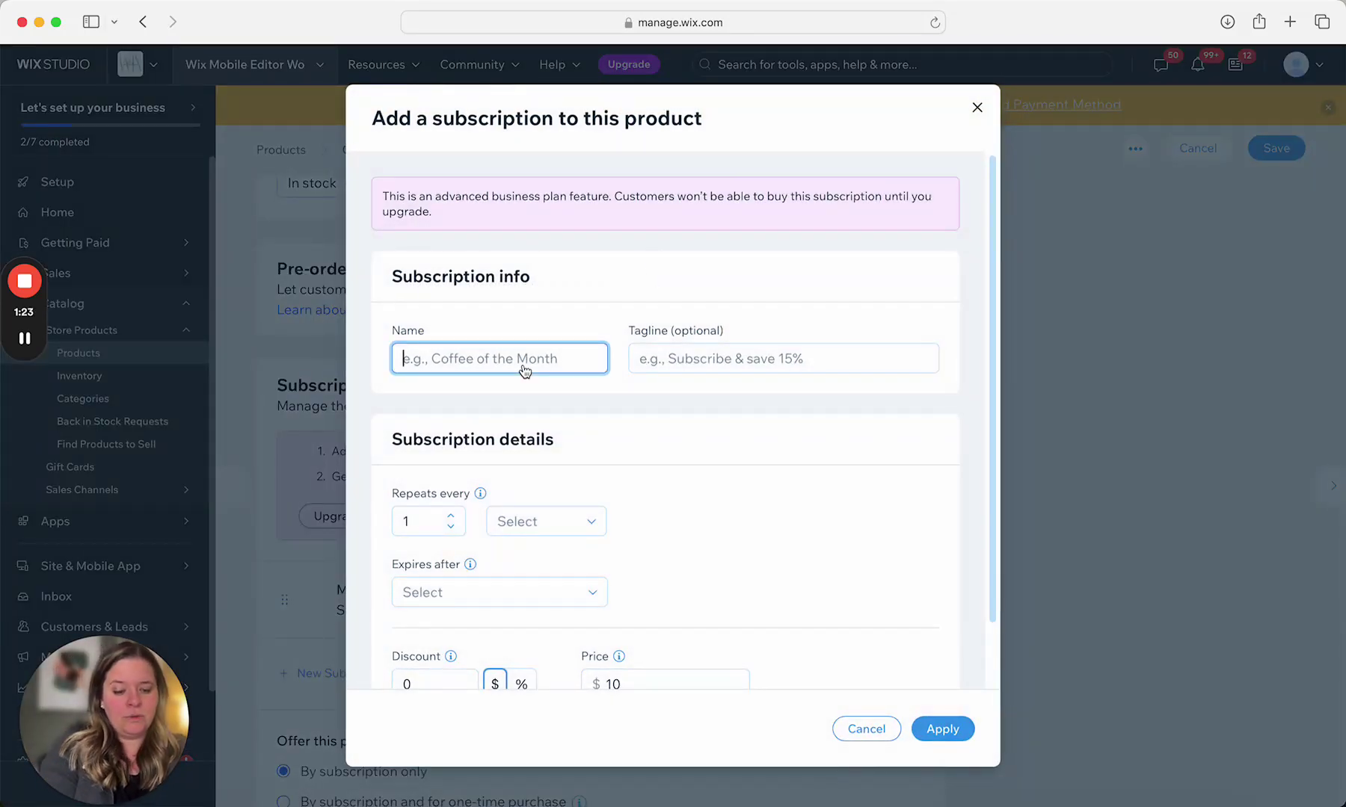
pyautogui.write('Weekly Delivery')
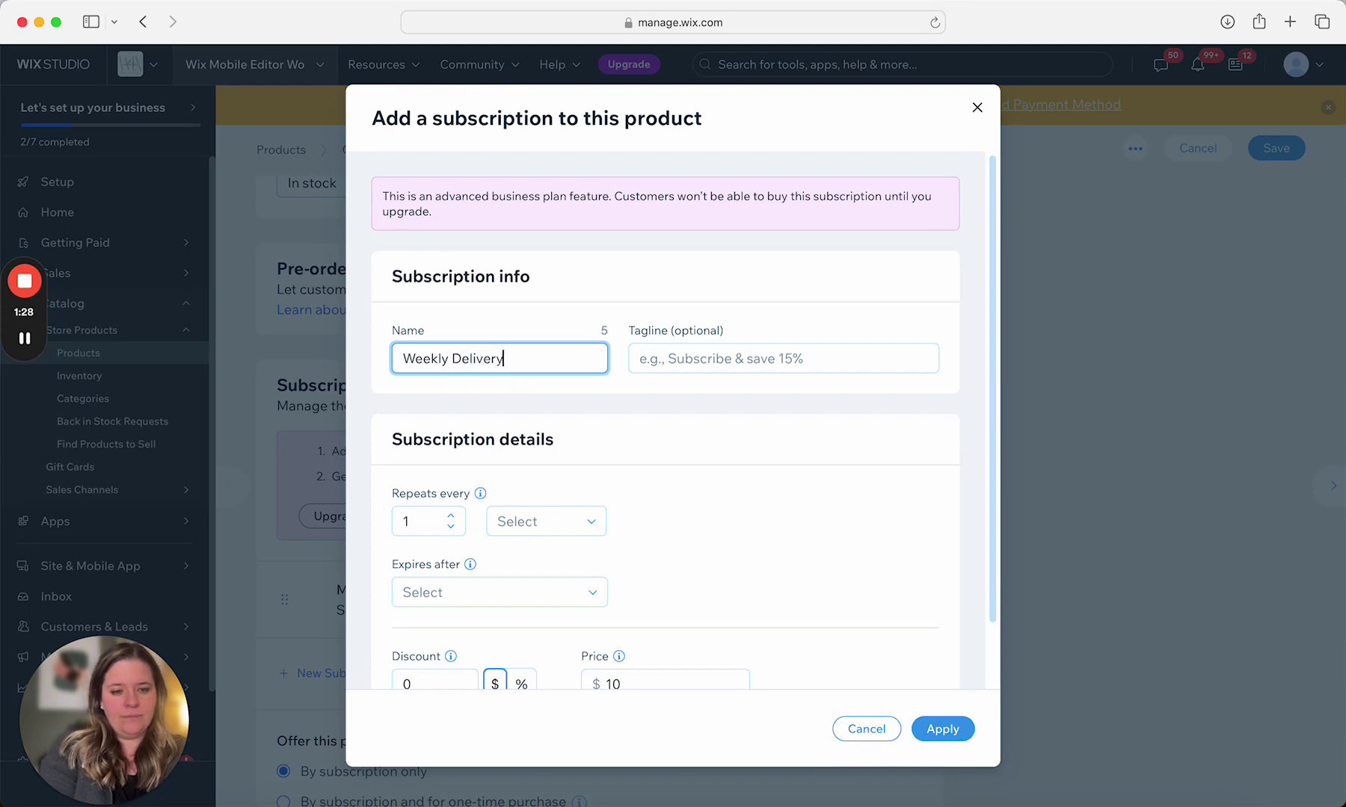
pyautogui.click(742, 346)
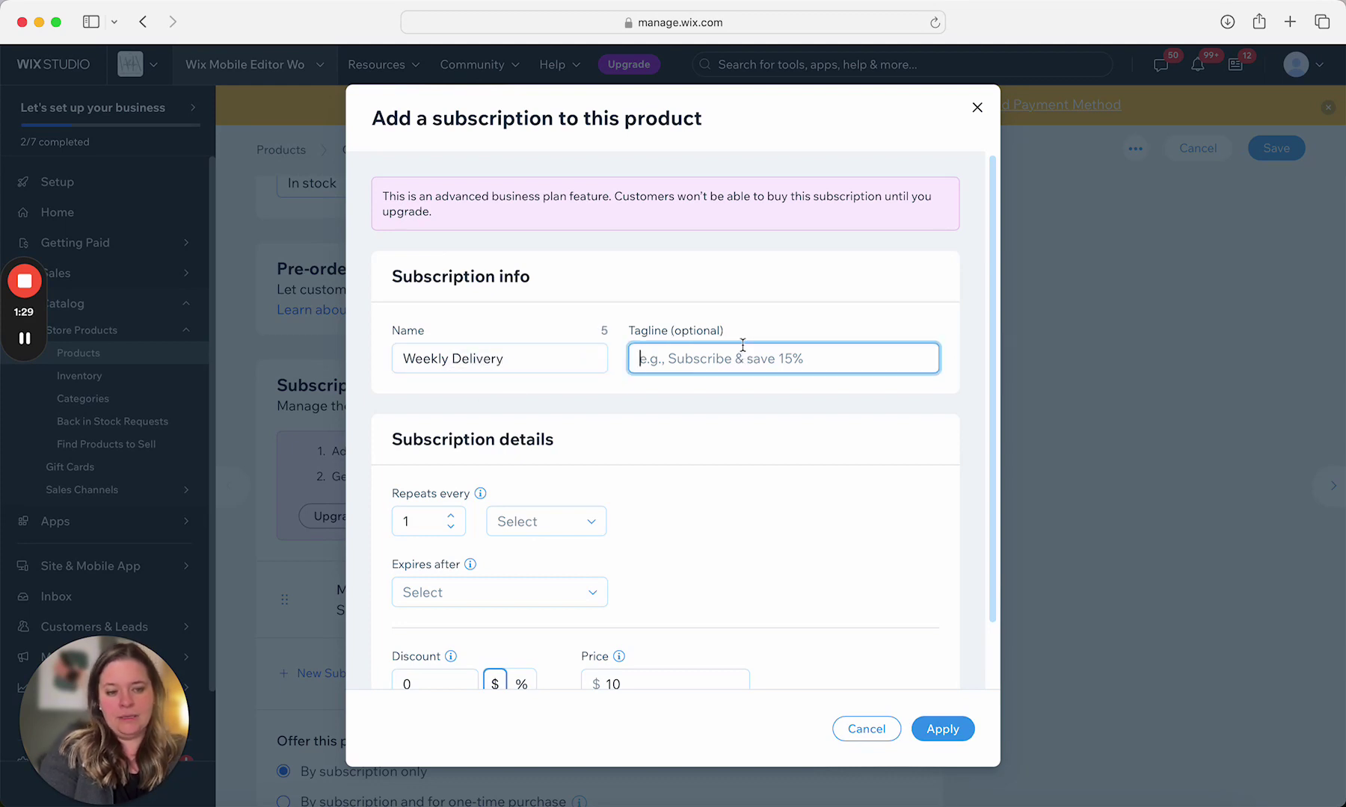
pyautogui.write('Subscribe an')
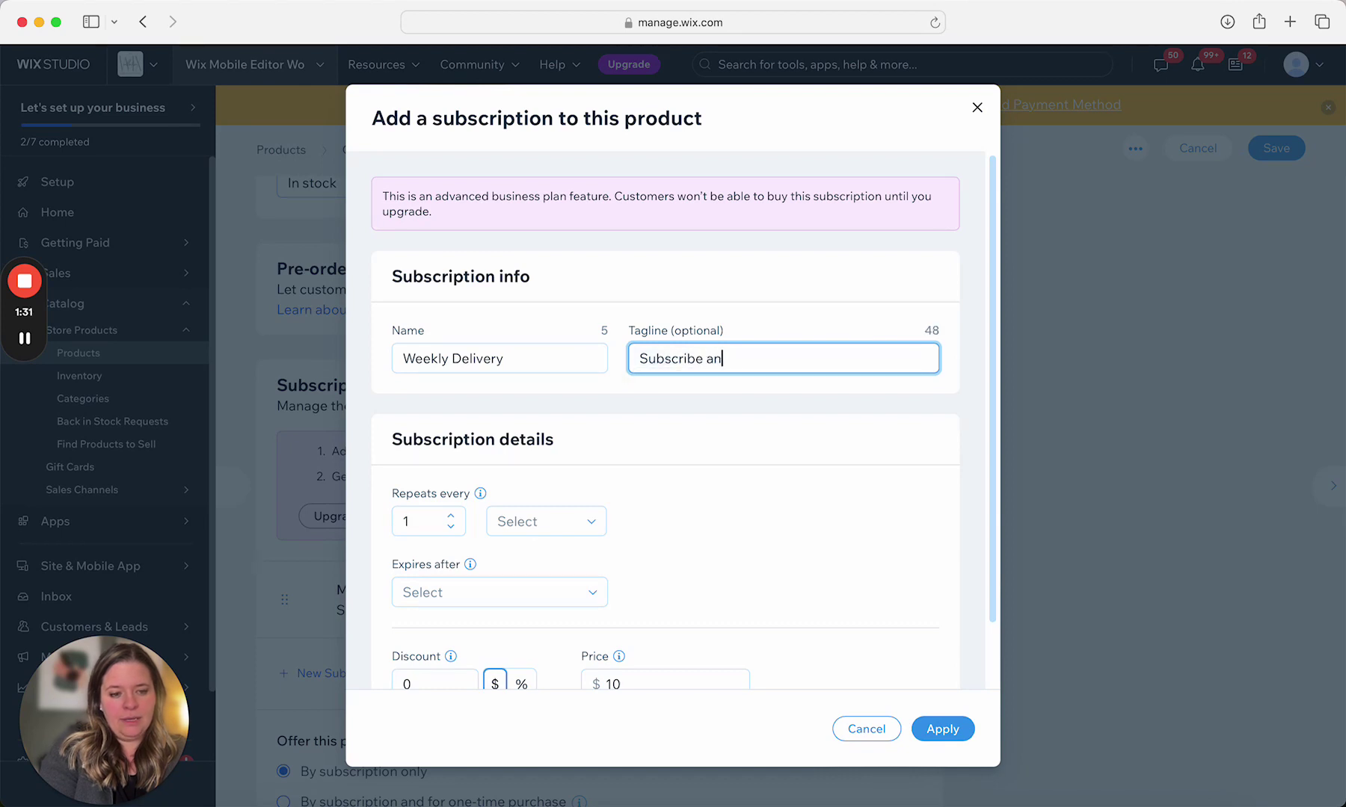
pyautogui.write('d Save $')
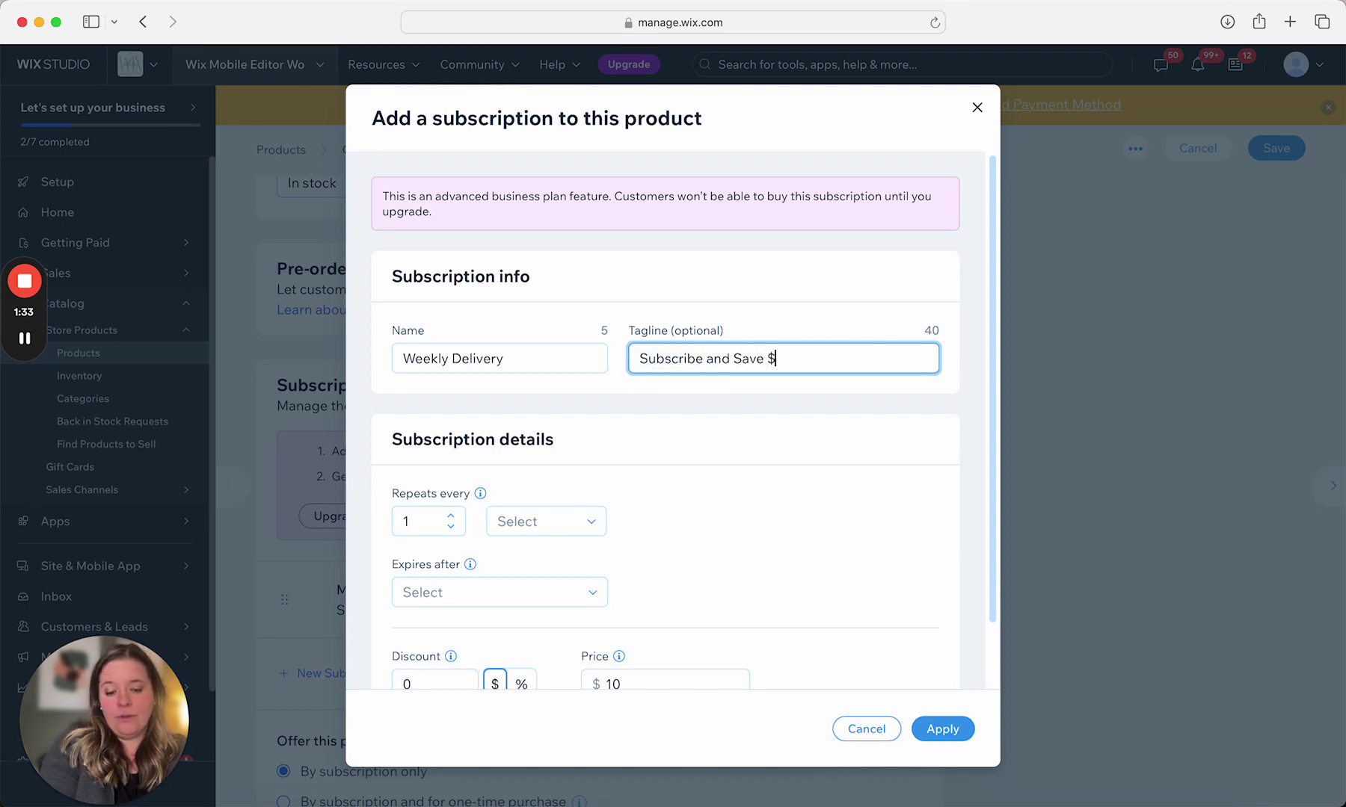
pyautogui.write('3')
# - Make it repeat every week, never expire, with a $3 discount ($7.00), and apply it
pyautogui.click(456, 521)
pyautogui.click(532, 522)
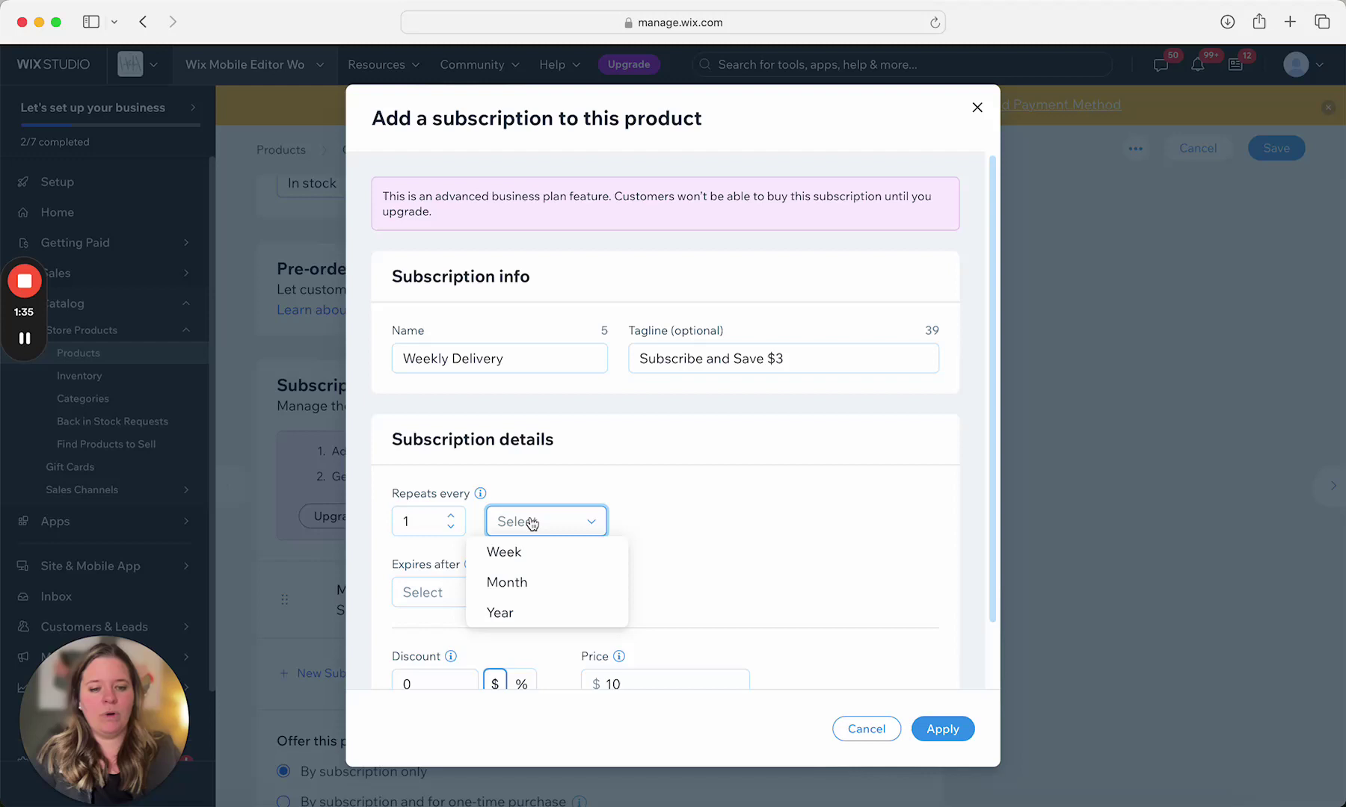
pyautogui.click(535, 555)
pyautogui.click(469, 598)
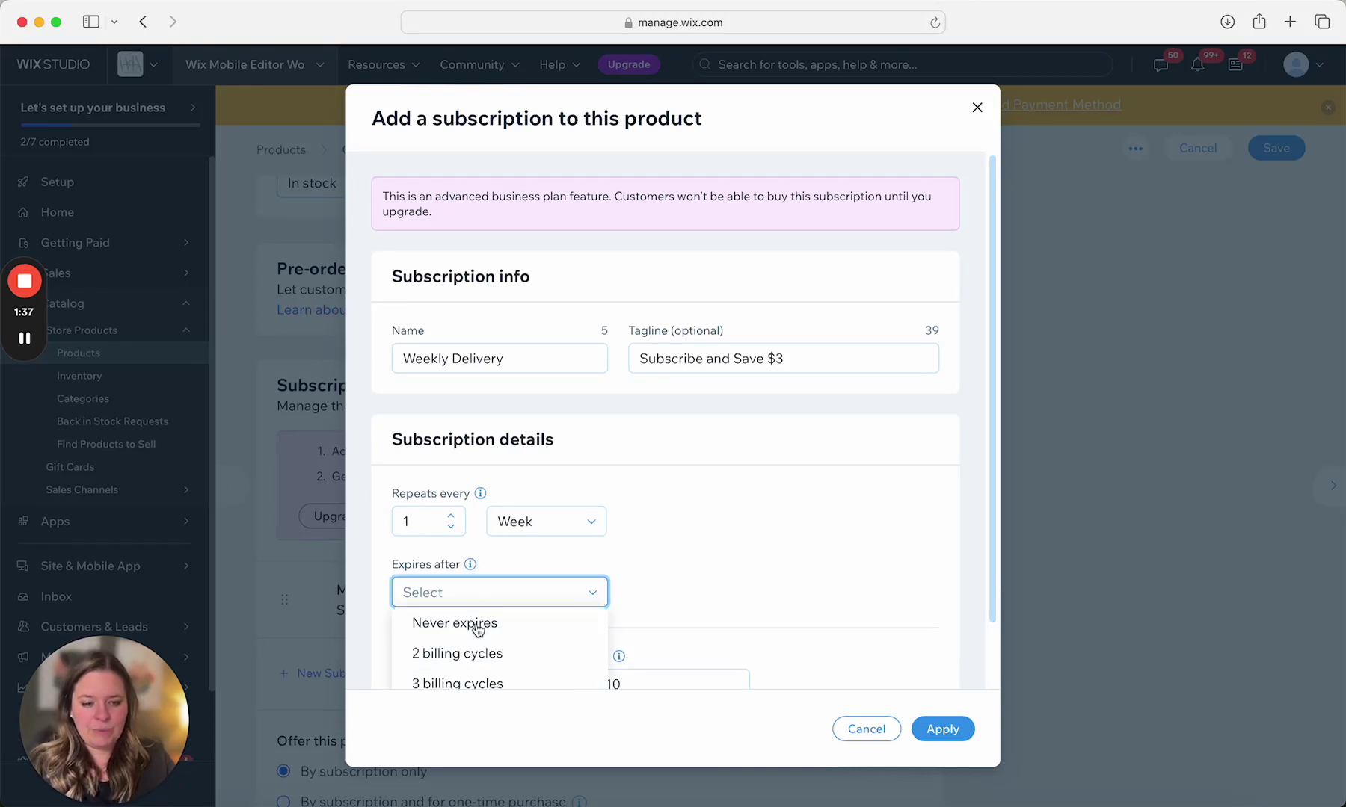
pyautogui.click(475, 628)
pyautogui.scroll(-3, 540, 591)
pyautogui.click(440, 563)
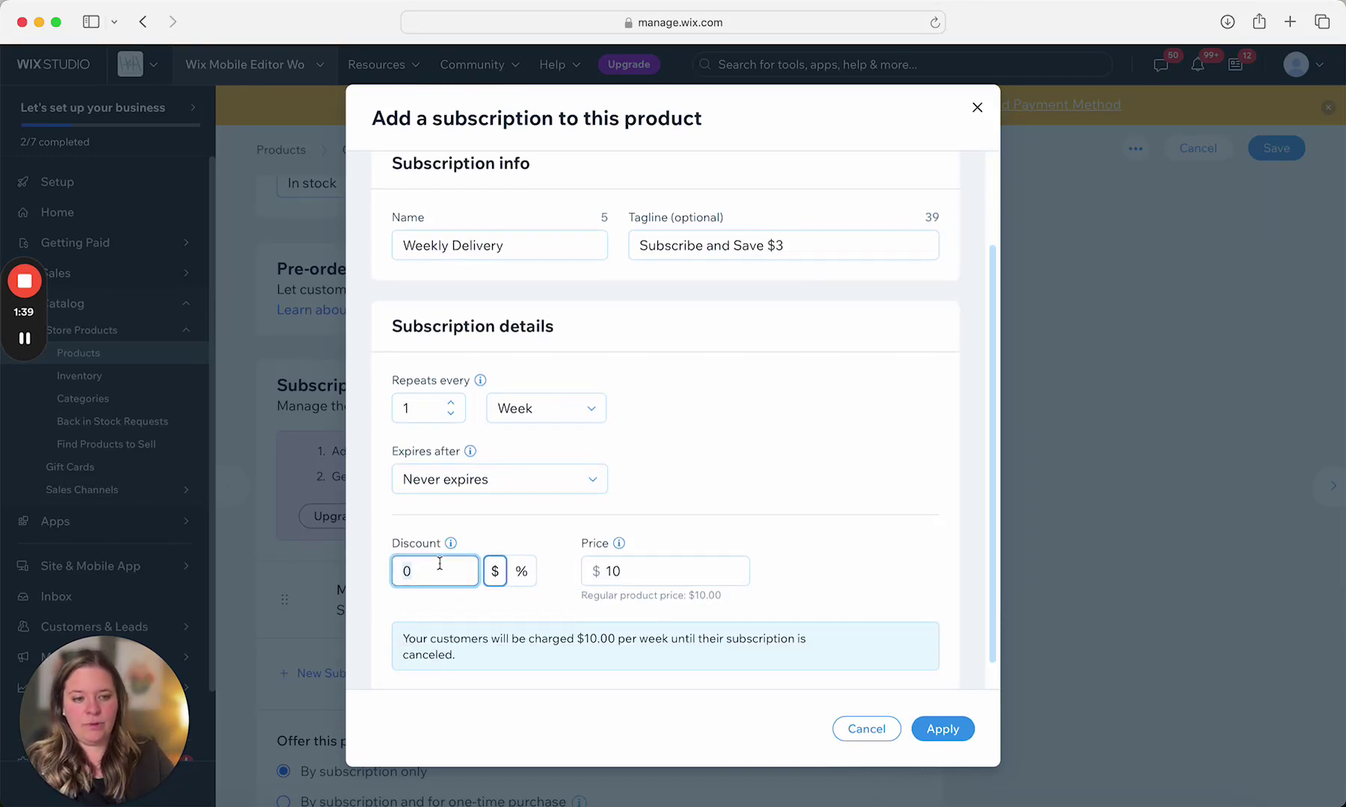
pyautogui.write('3')
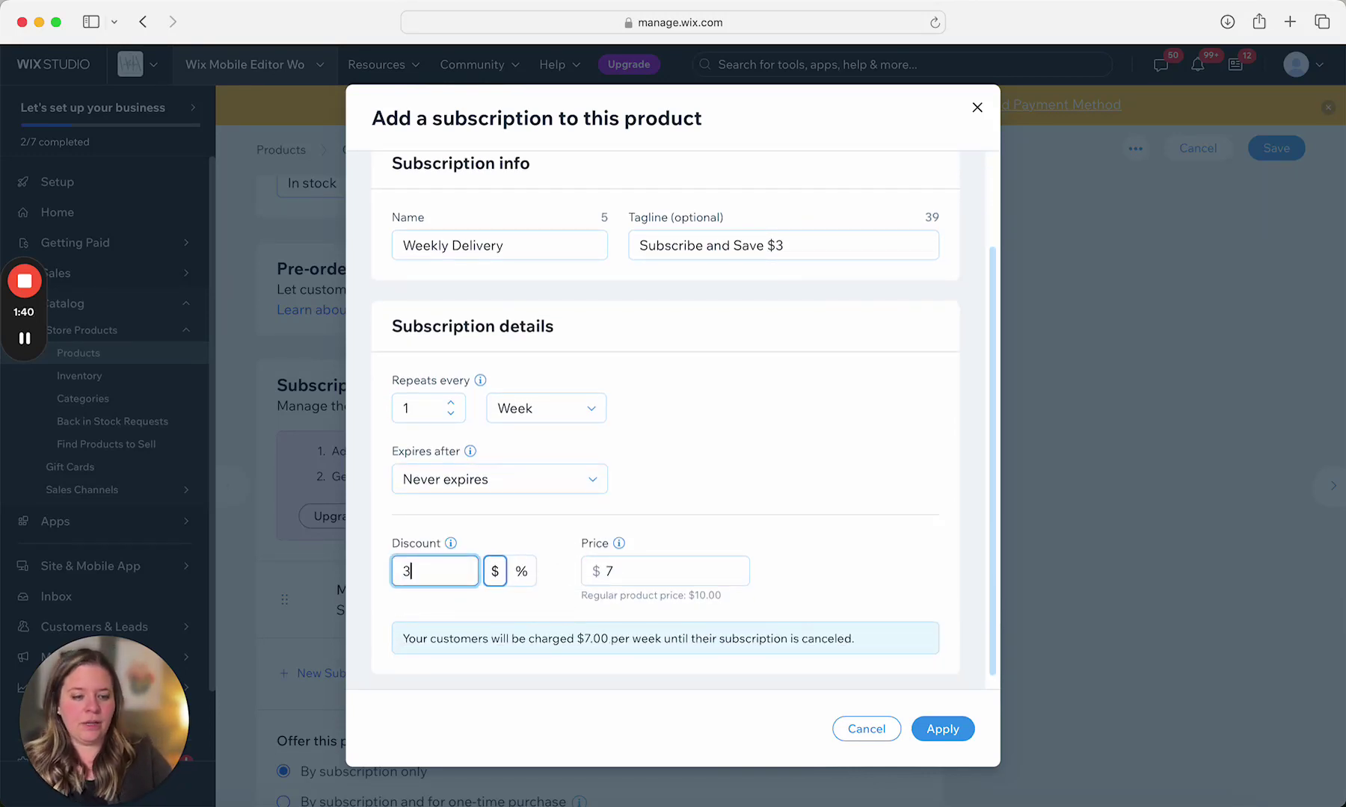
pyautogui.click(939, 730)
# - Offer Organic Coffee Beans by subscription and for one-time purchase, then save the product
pyautogui.scroll(-1, 652, 637)
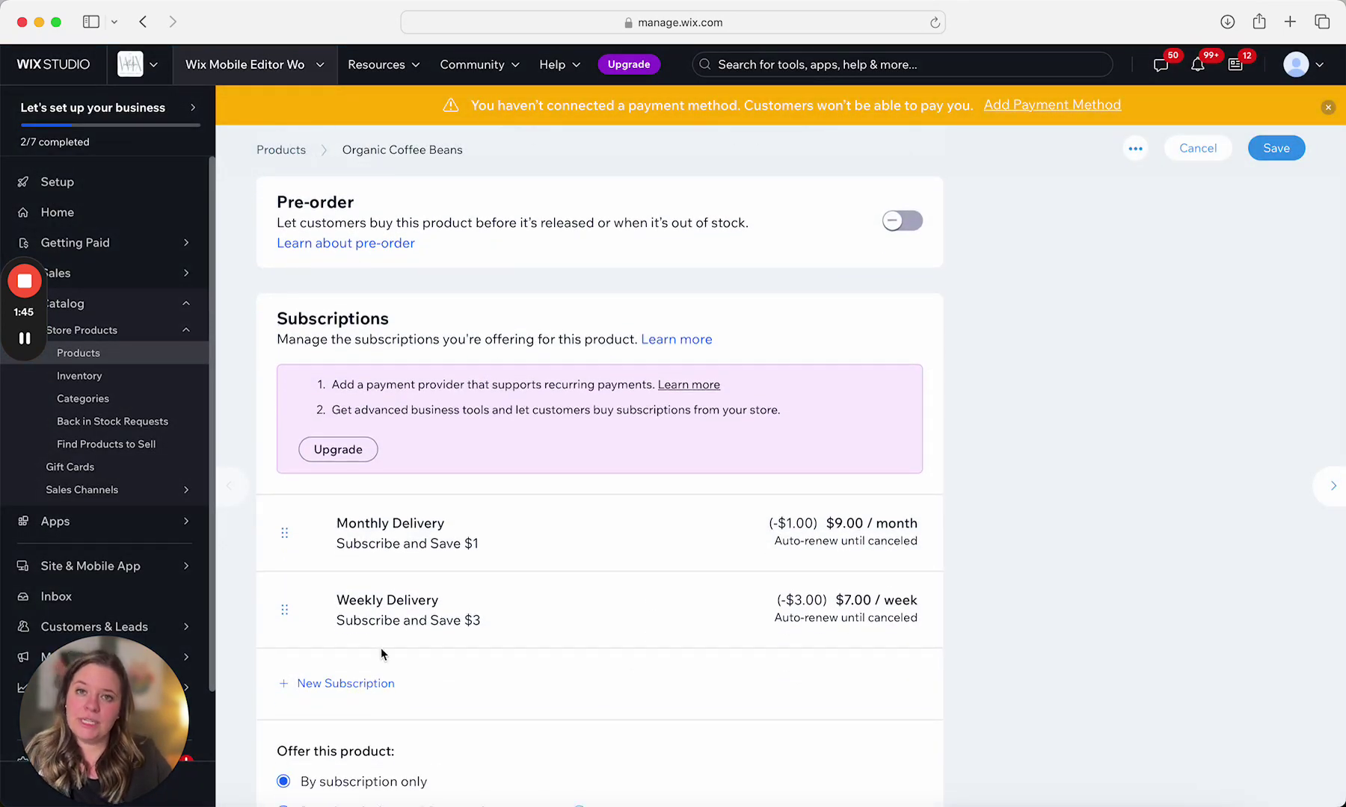
pyautogui.scroll(-2, 552, 672)
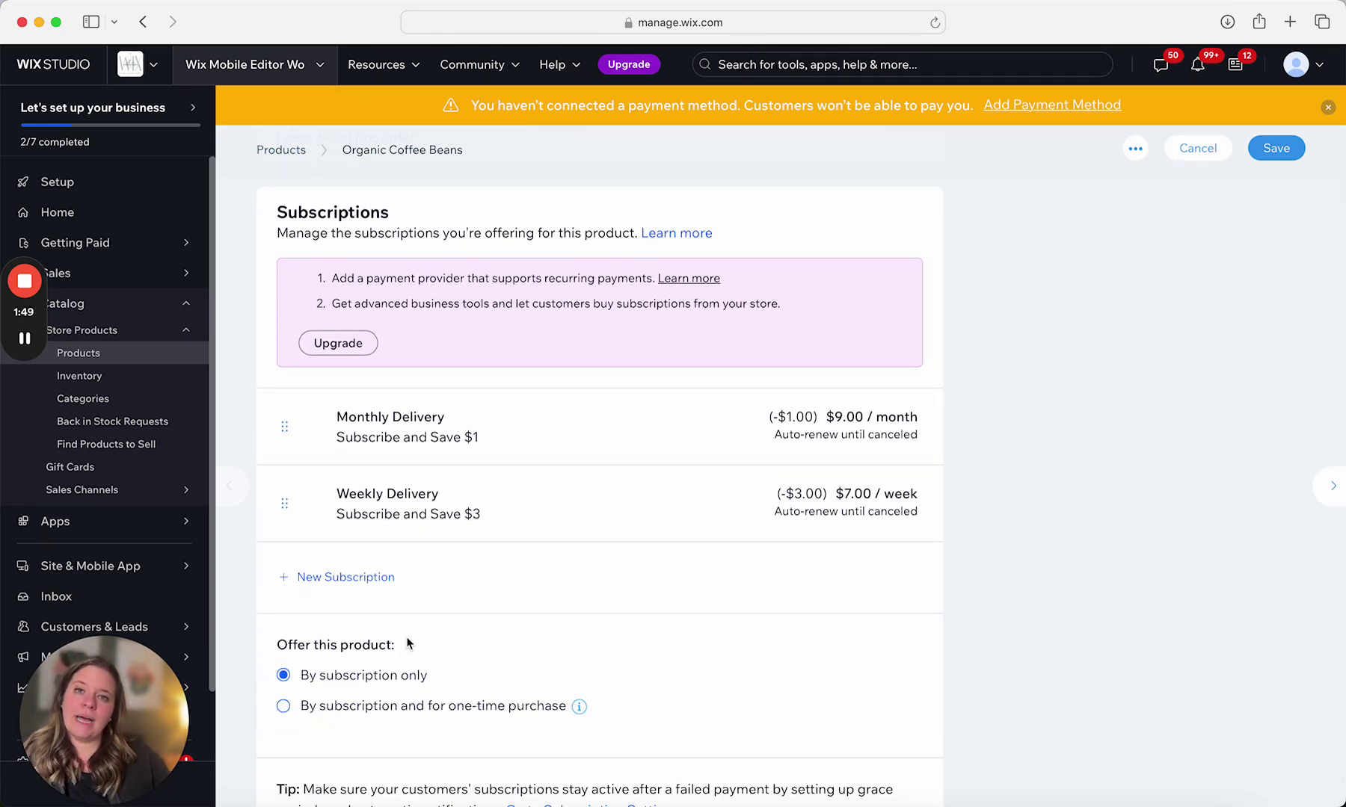
pyautogui.click(347, 707)
pyautogui.scroll(-3, 777, 634)
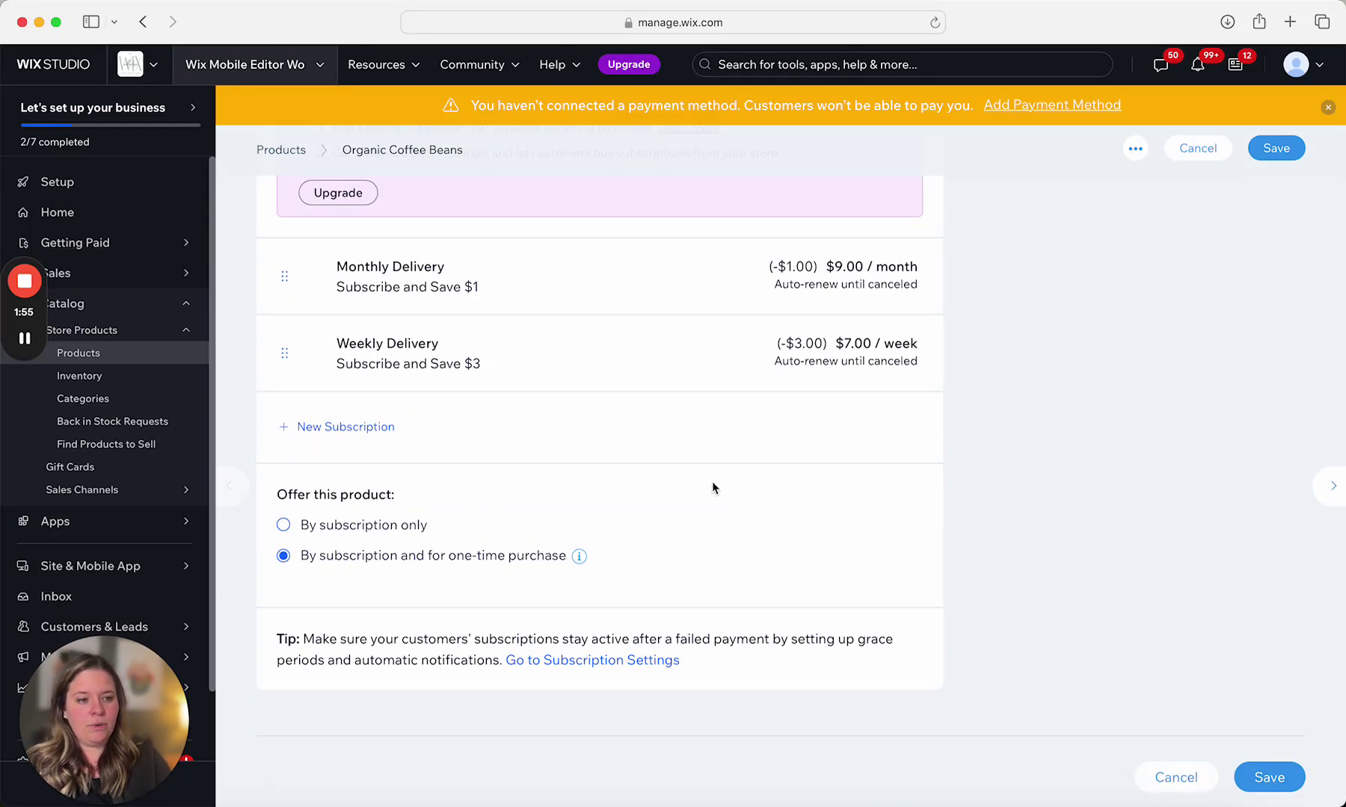
pyautogui.scroll(1, 690, 477)
pyautogui.scroll(1, 690, 477)
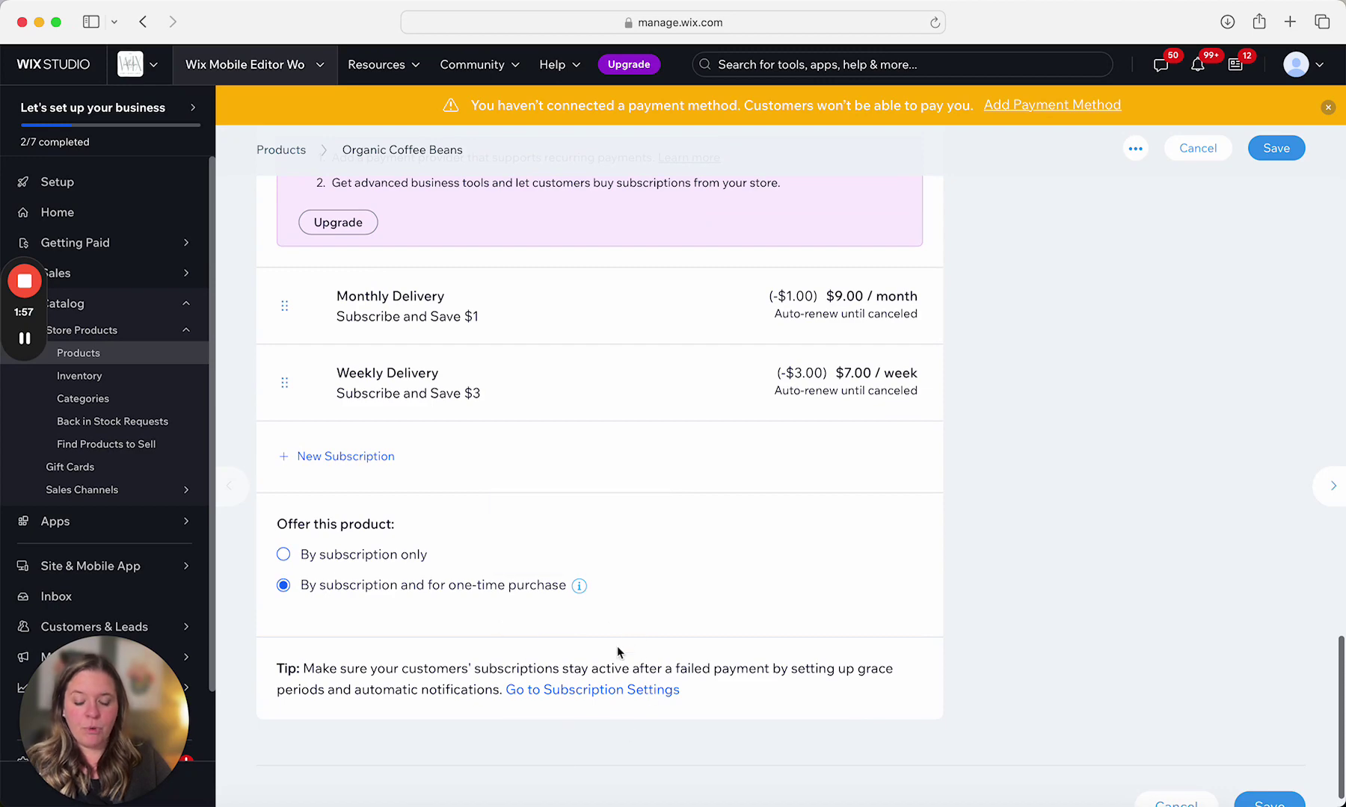
pyautogui.scroll(15, 558, 581)
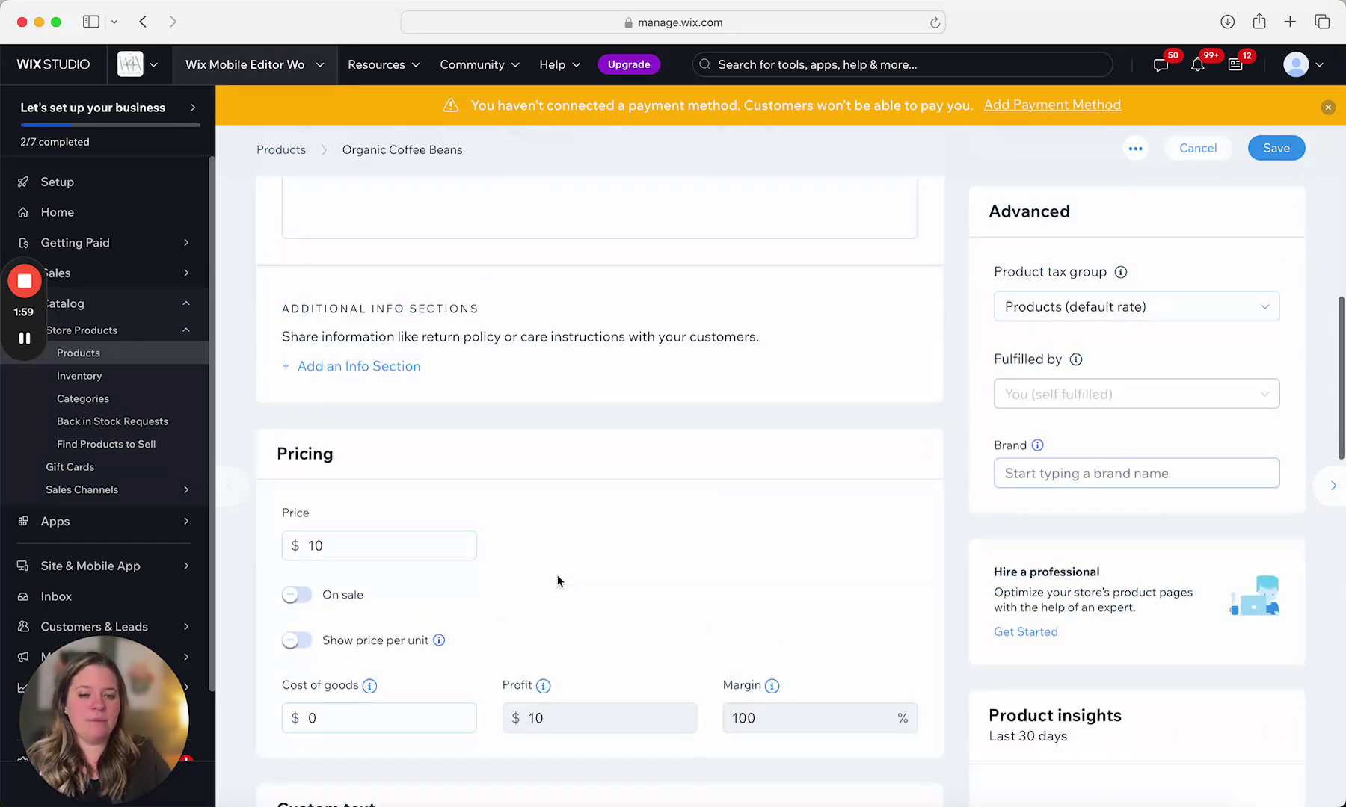
pyautogui.scroll(-5, 558, 581)
pyautogui.scroll(1, 557, 580)
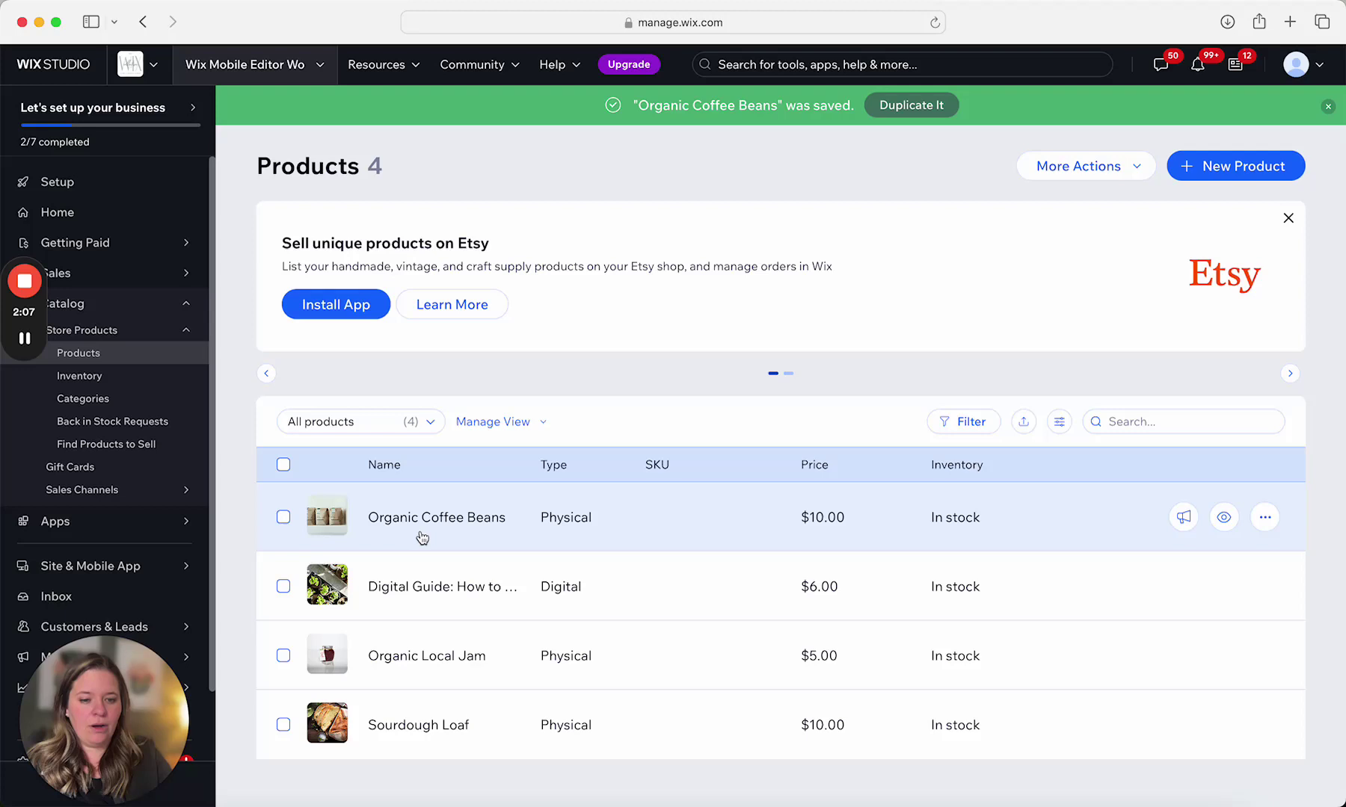
# - Reopen Organic Coffee Beans from the Products list
pyautogui.click(416, 524)
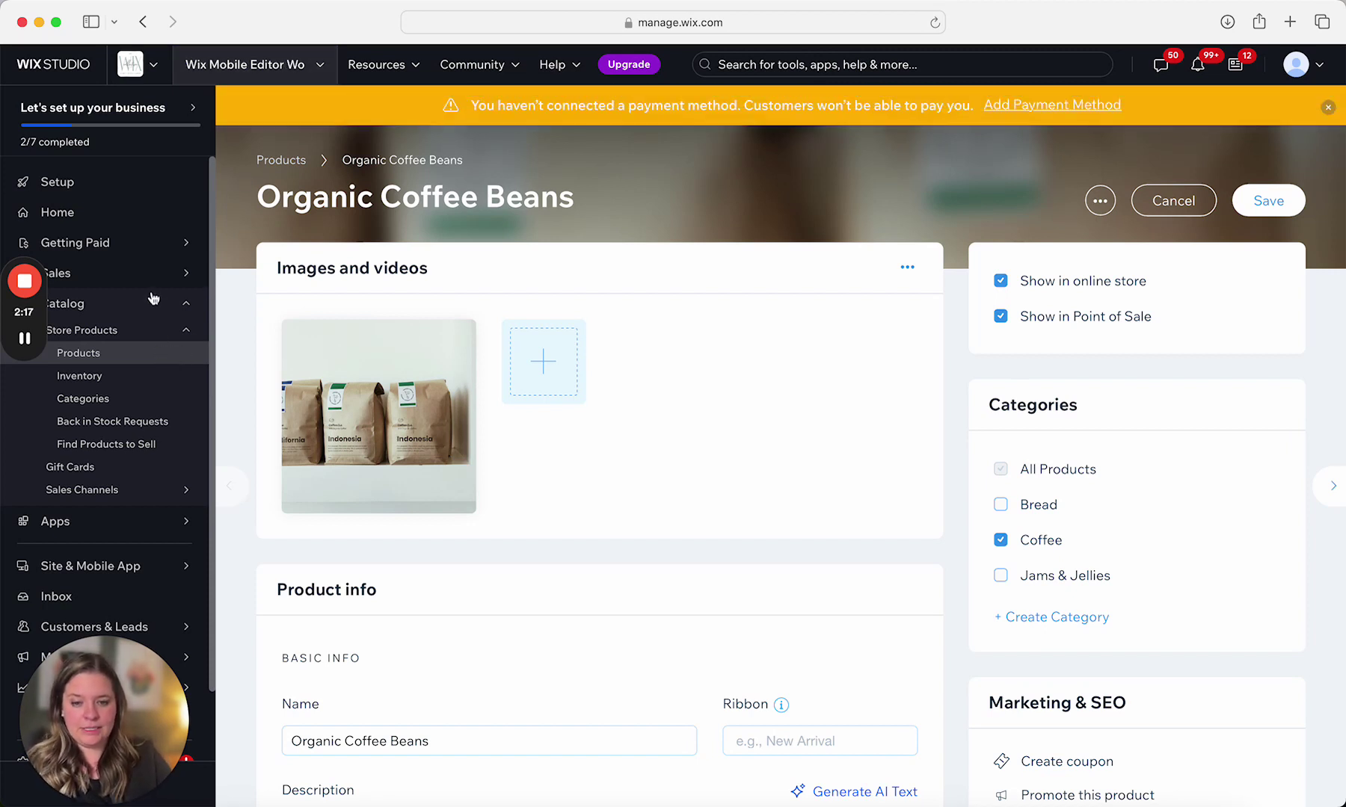
pyautogui.moveTo(148, 239)
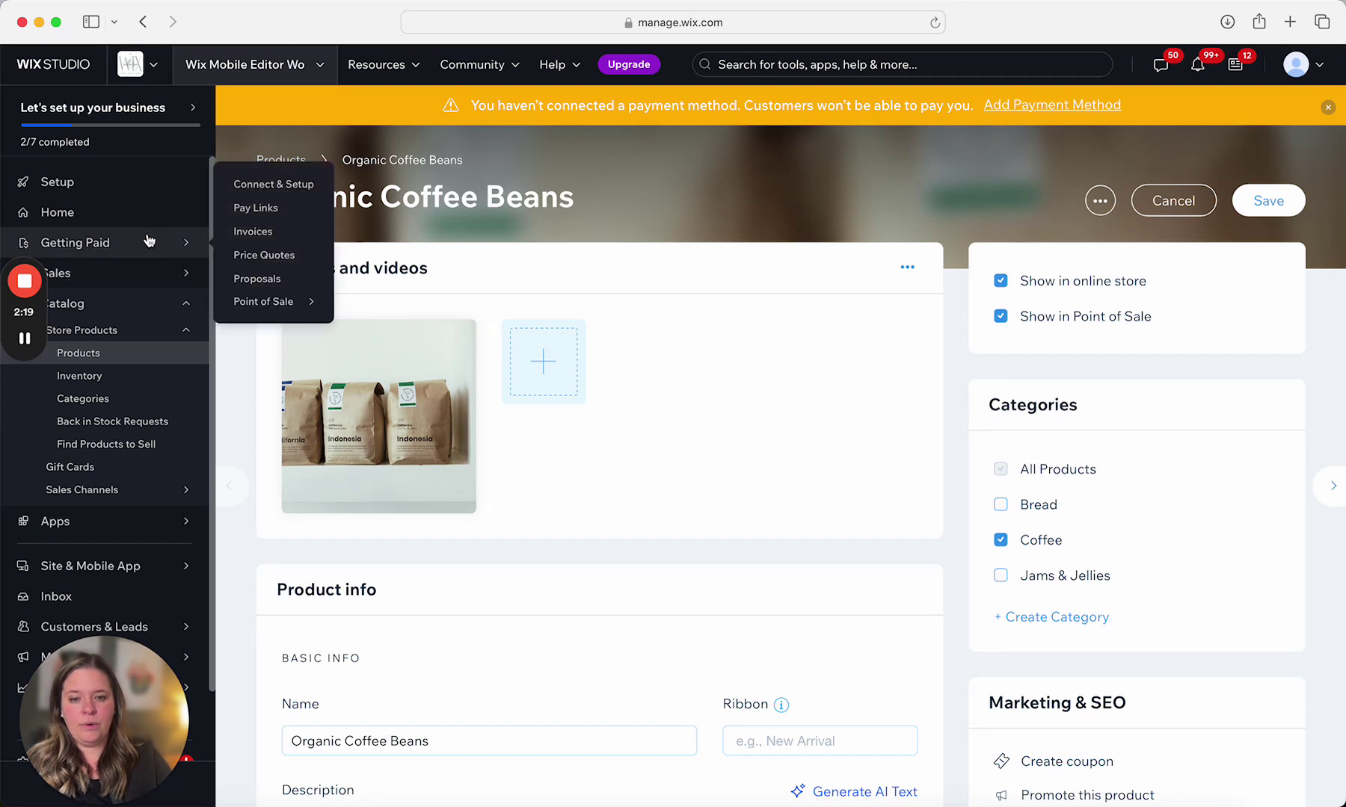
pyautogui.moveTo(149, 283)
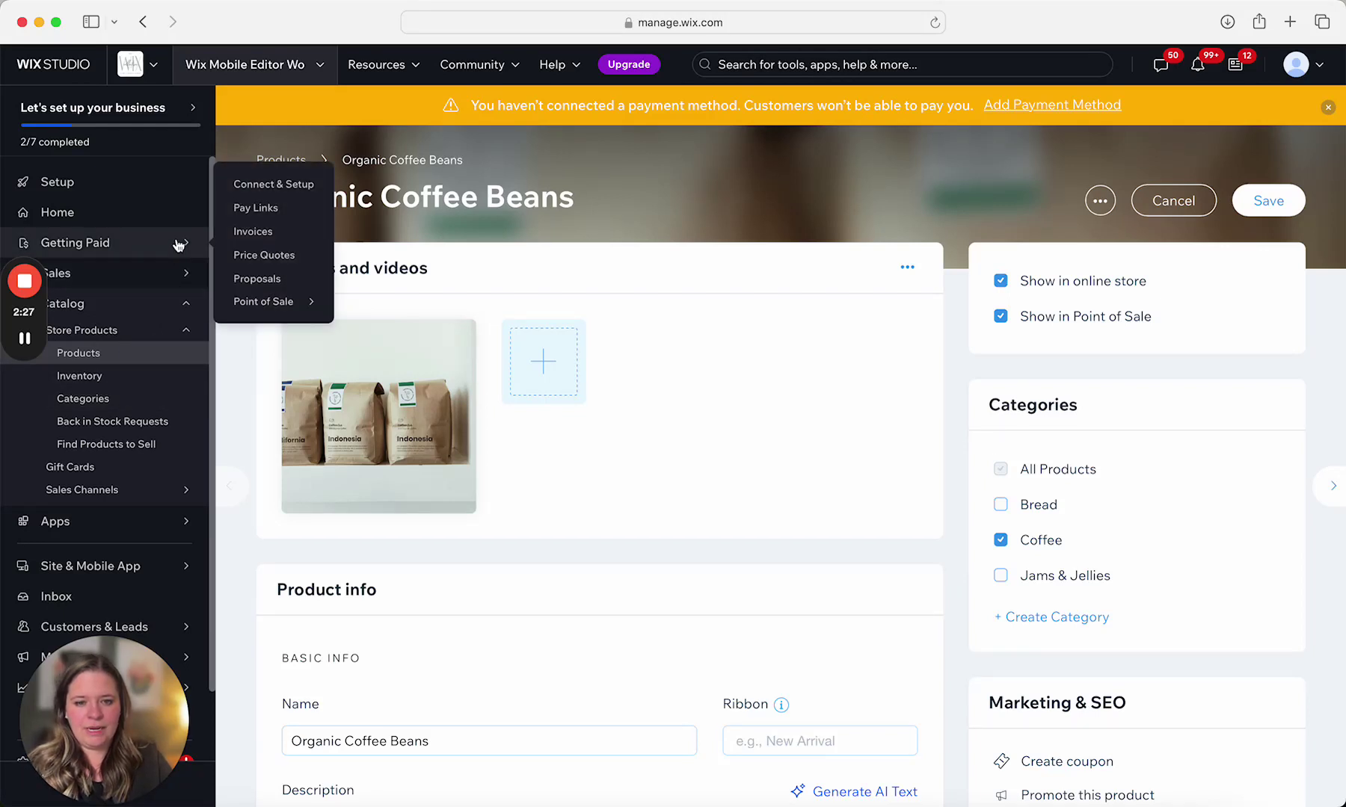
# - Search the dashboard for 'subscription' and try opening the Subscriptions dashboard from the results
pyautogui.click(770, 63)
pyautogui.write('subscrup')
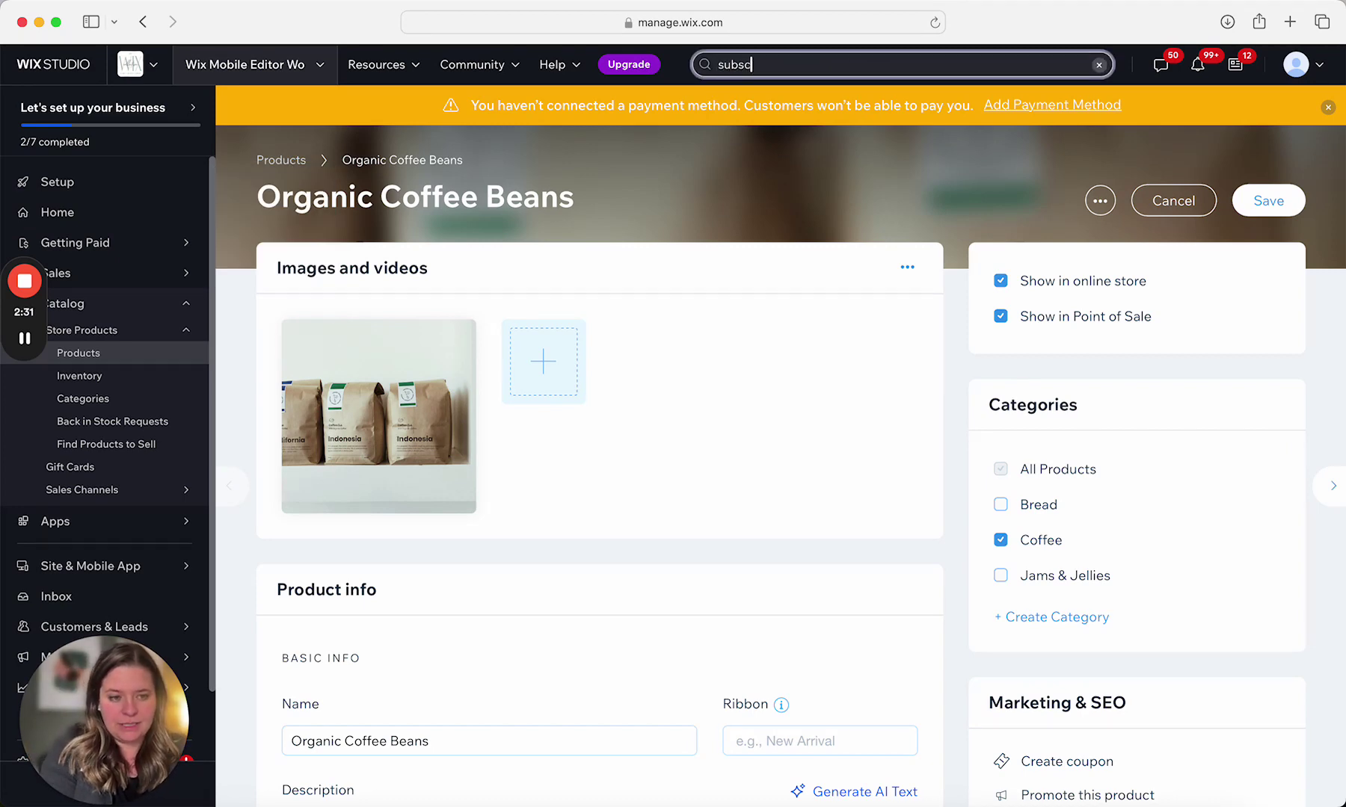
pyautogui.press('BackSpace')
pyautogui.press('BackSpace')
pyautogui.write('iption')
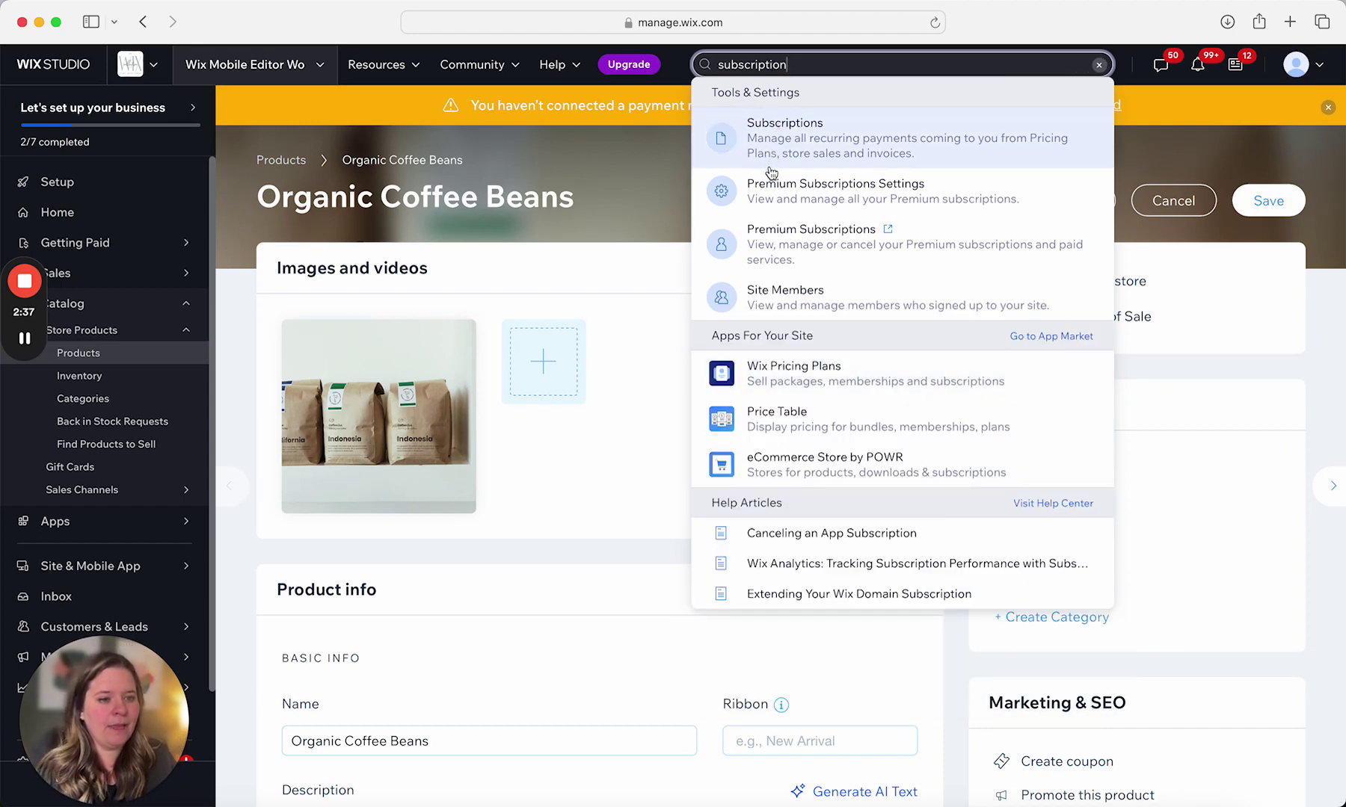
pyautogui.click(731, 137)
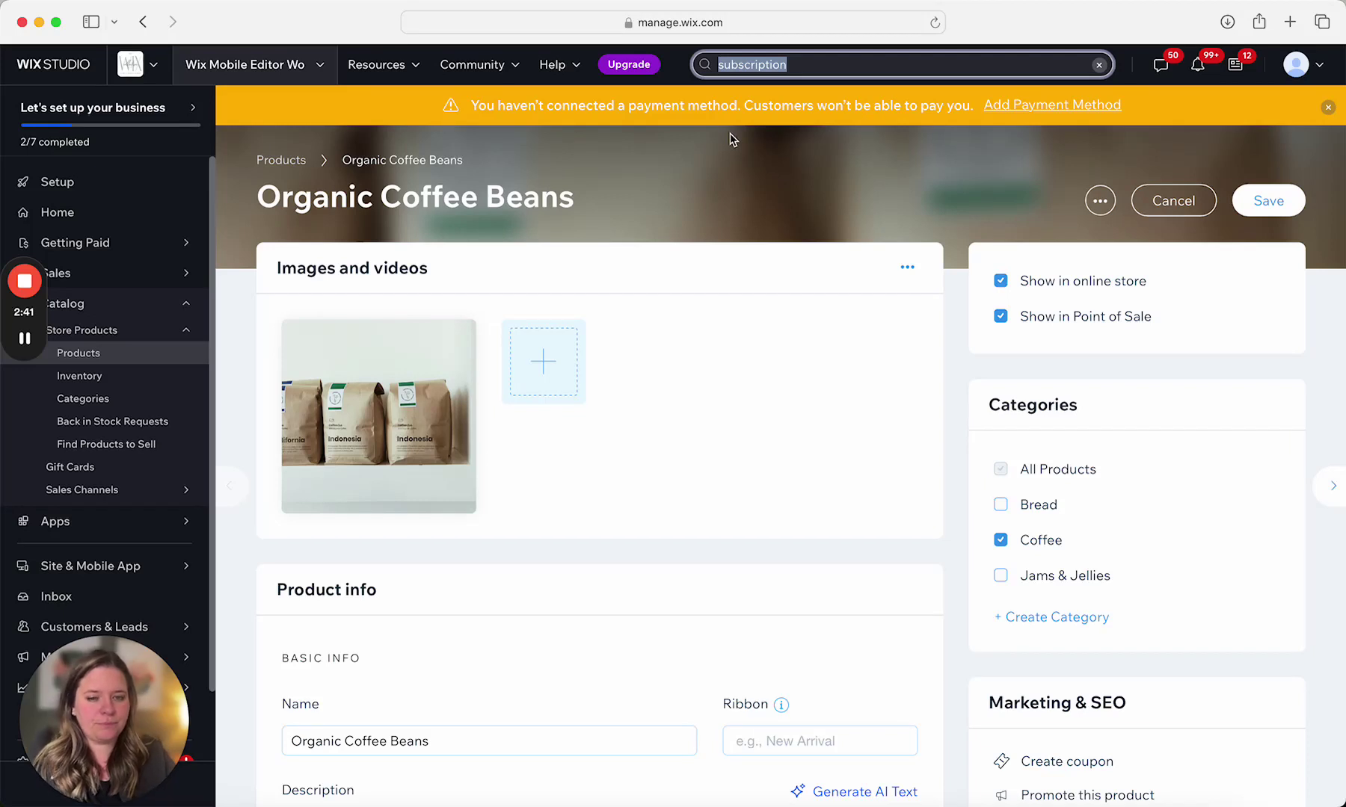
pyautogui.click(807, 64)
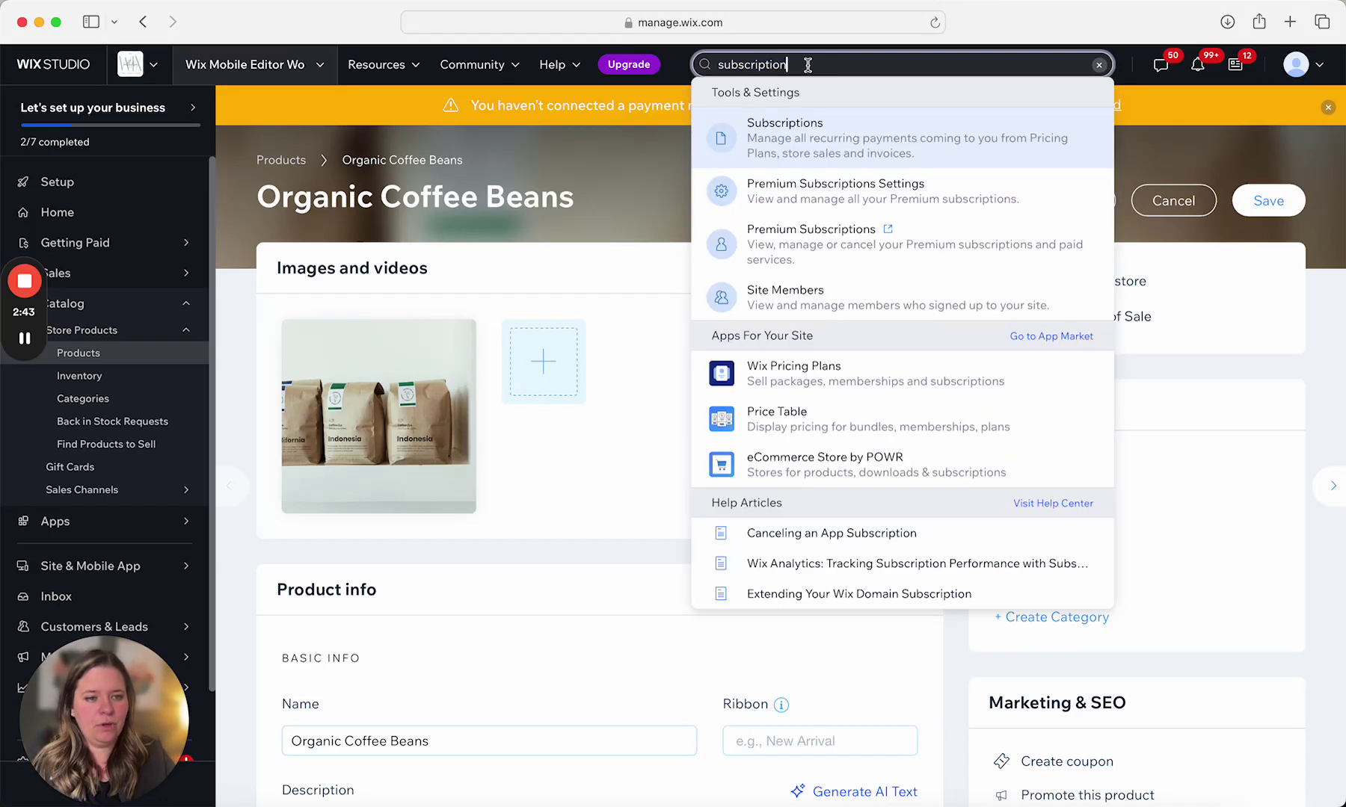
pyautogui.click(736, 146)
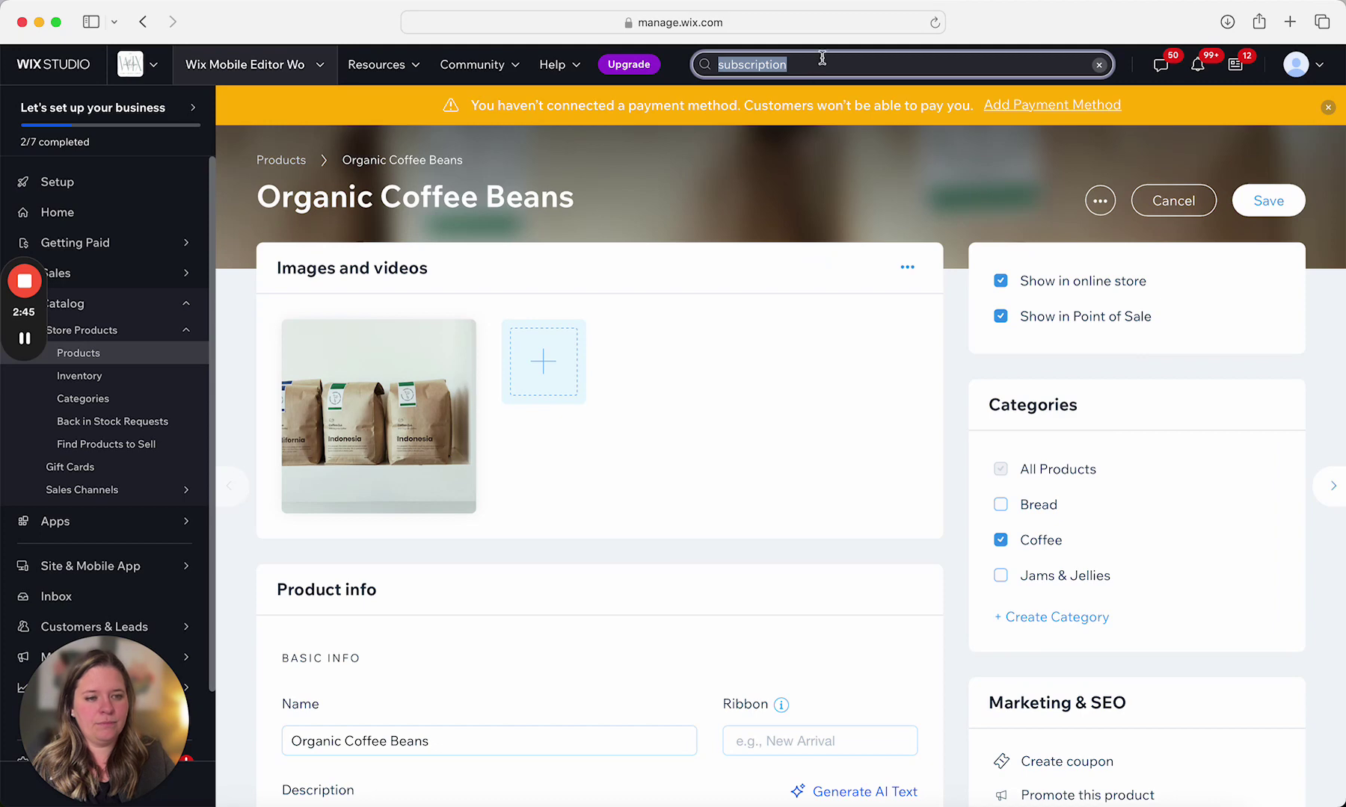
pyautogui.click(820, 61)
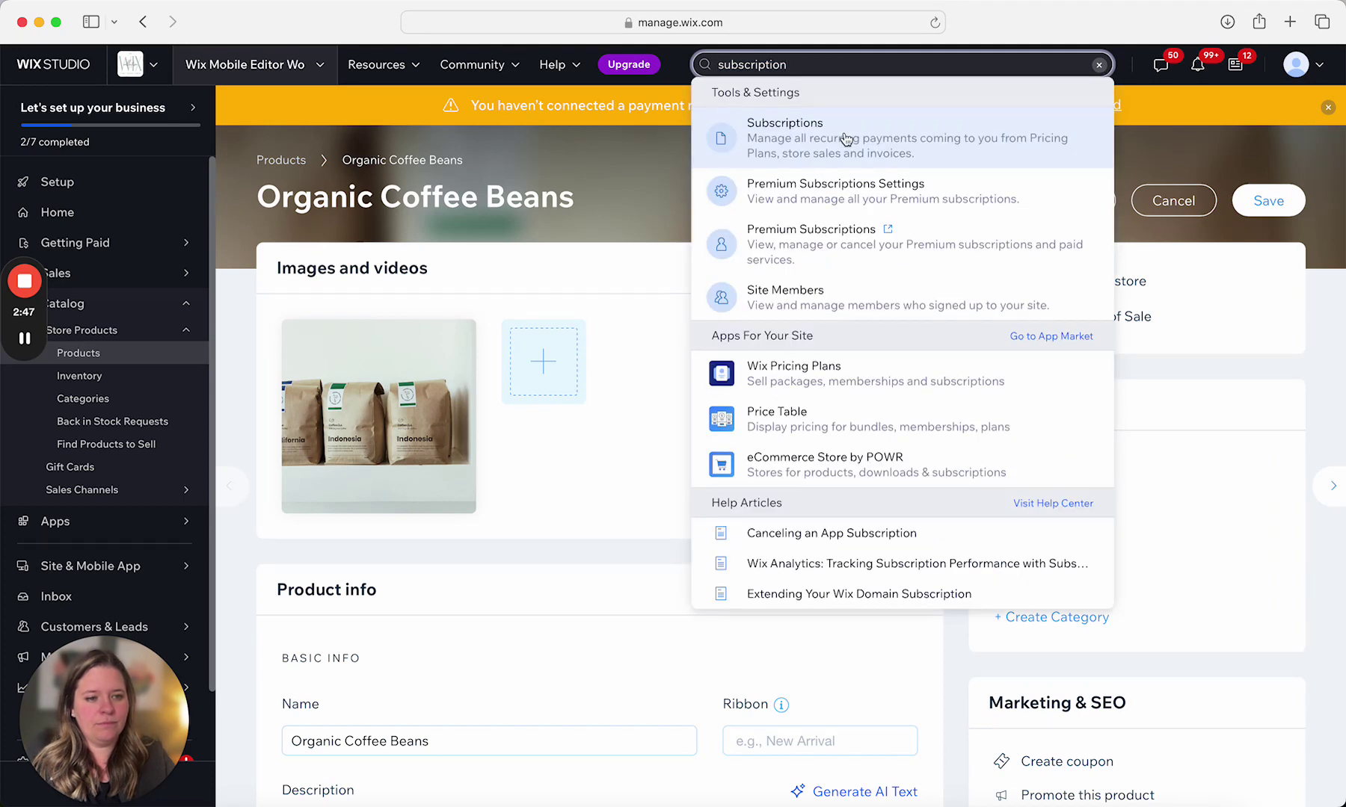
pyautogui.click(730, 148)
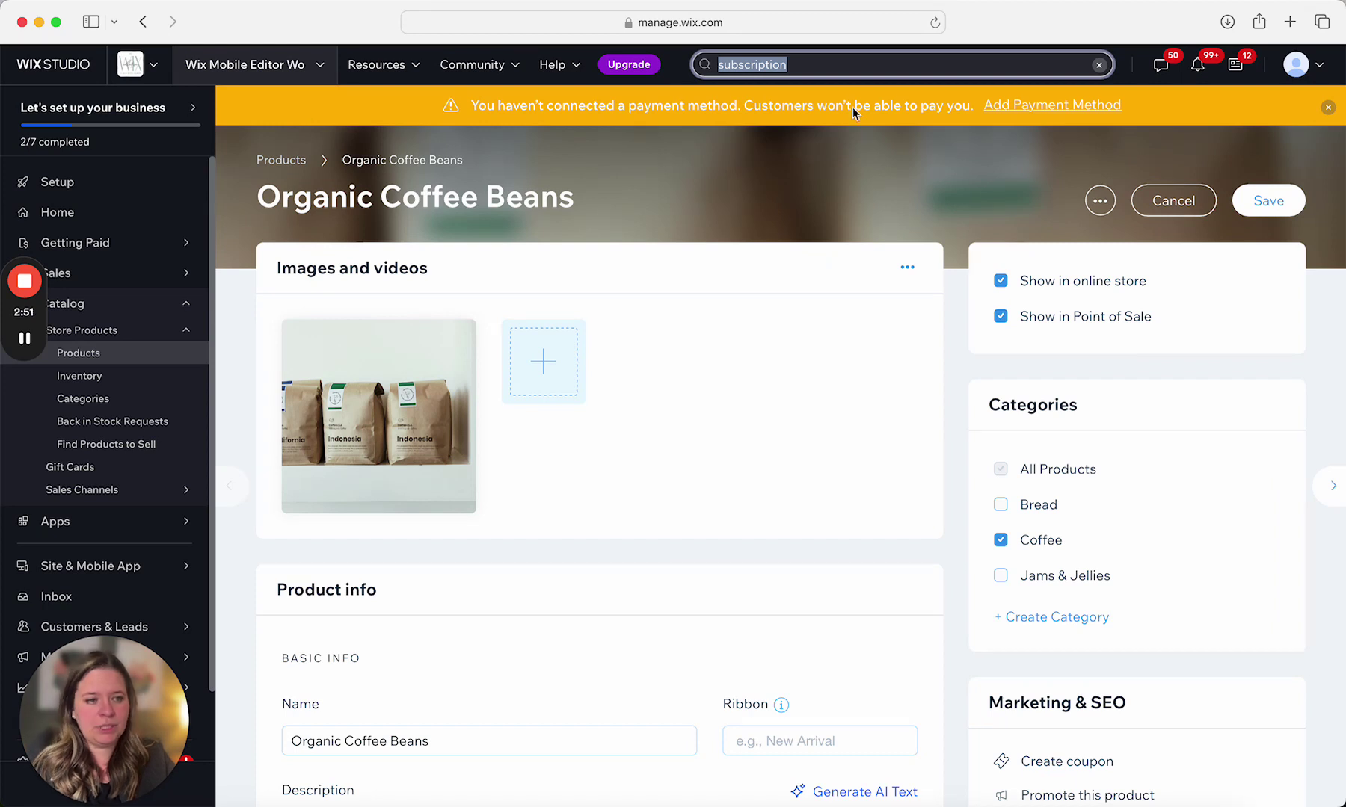
# - Clear the search, review the Monthly and Weekly subscription options, and reload the product page
pyautogui.click(1097, 67)
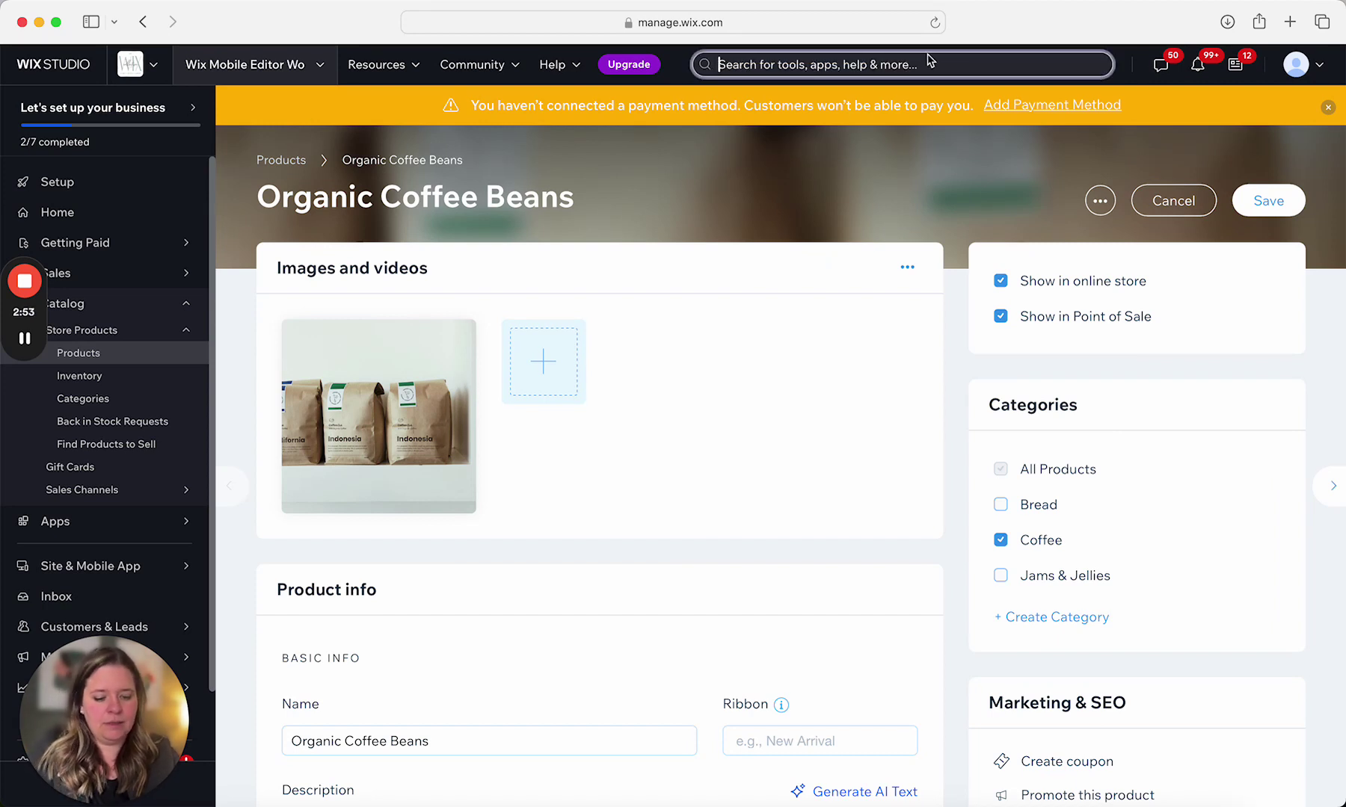
pyautogui.write('subsc')
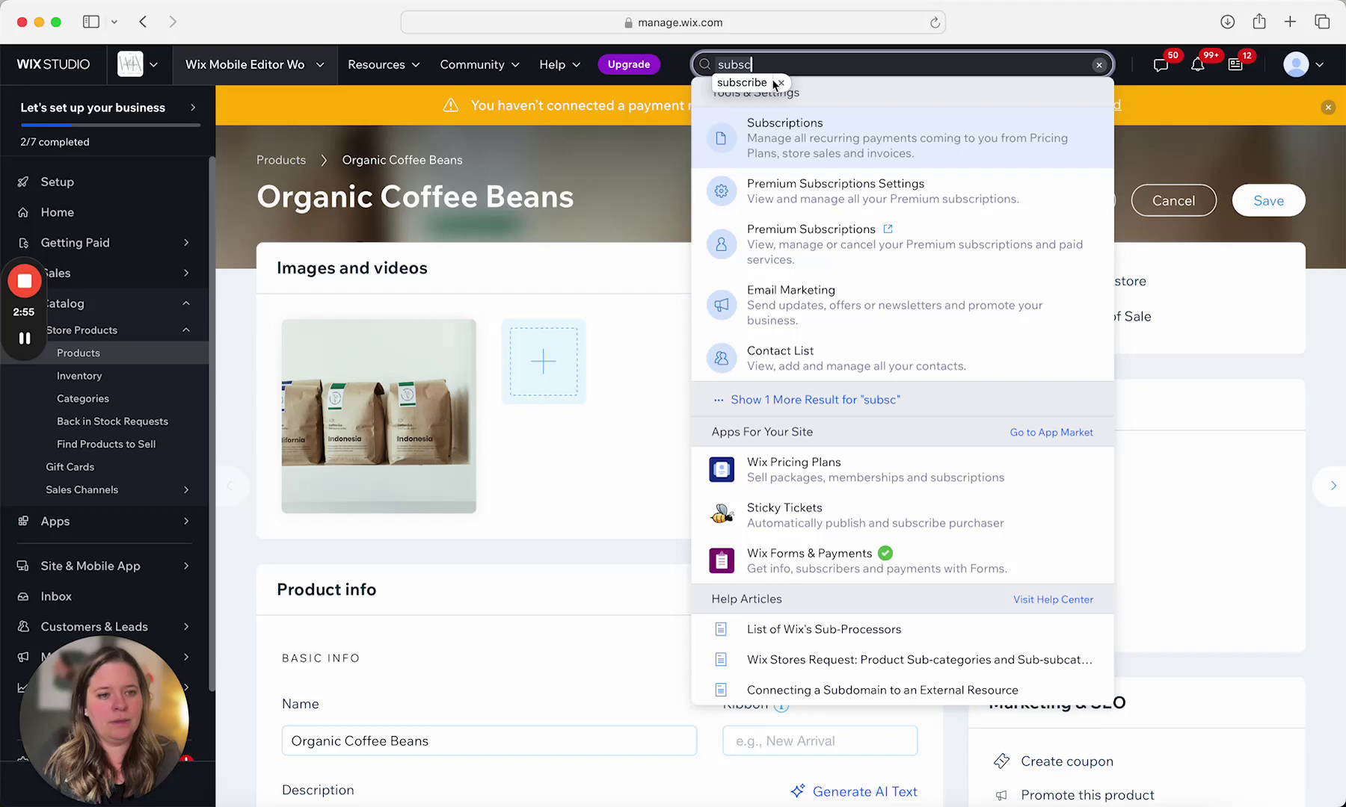
pyautogui.press('Escape')
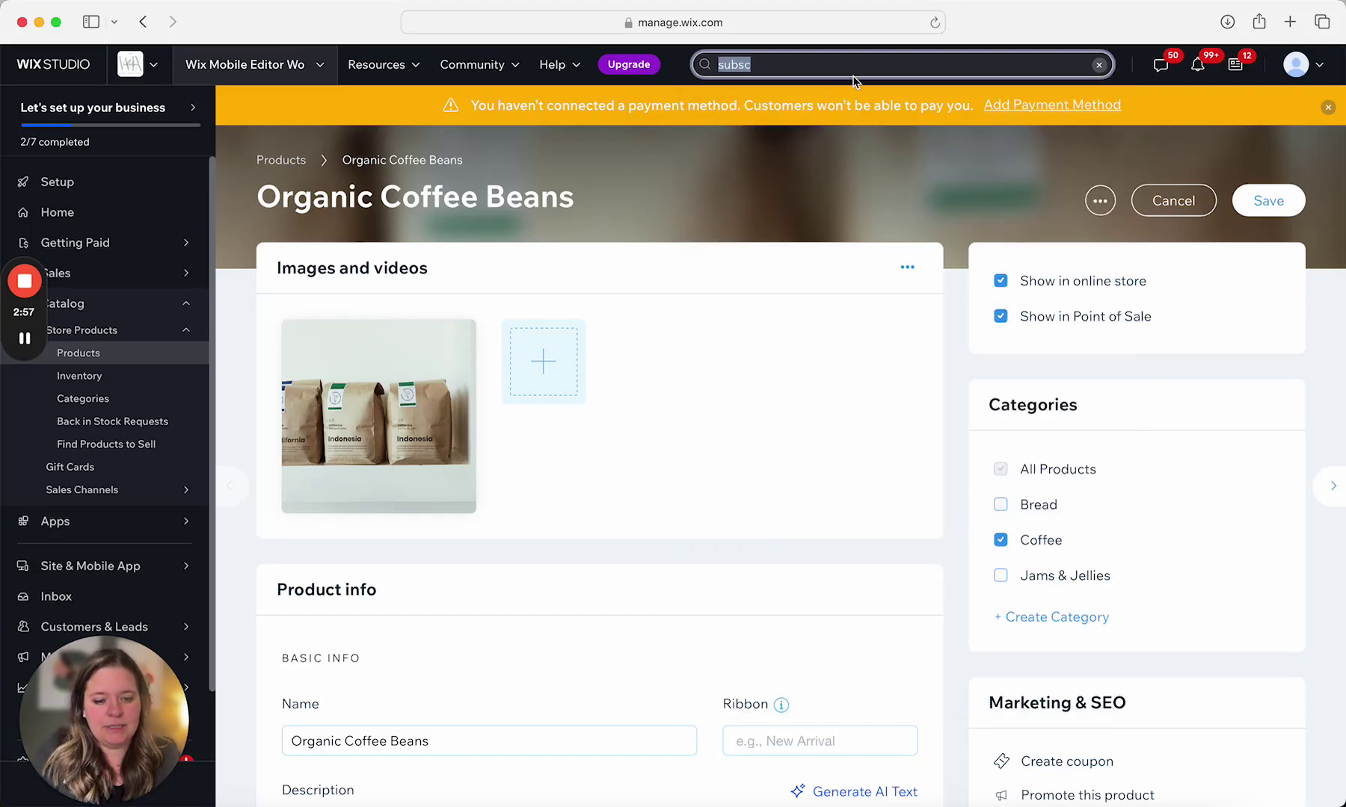
pyautogui.scroll(-20, 859, 356)
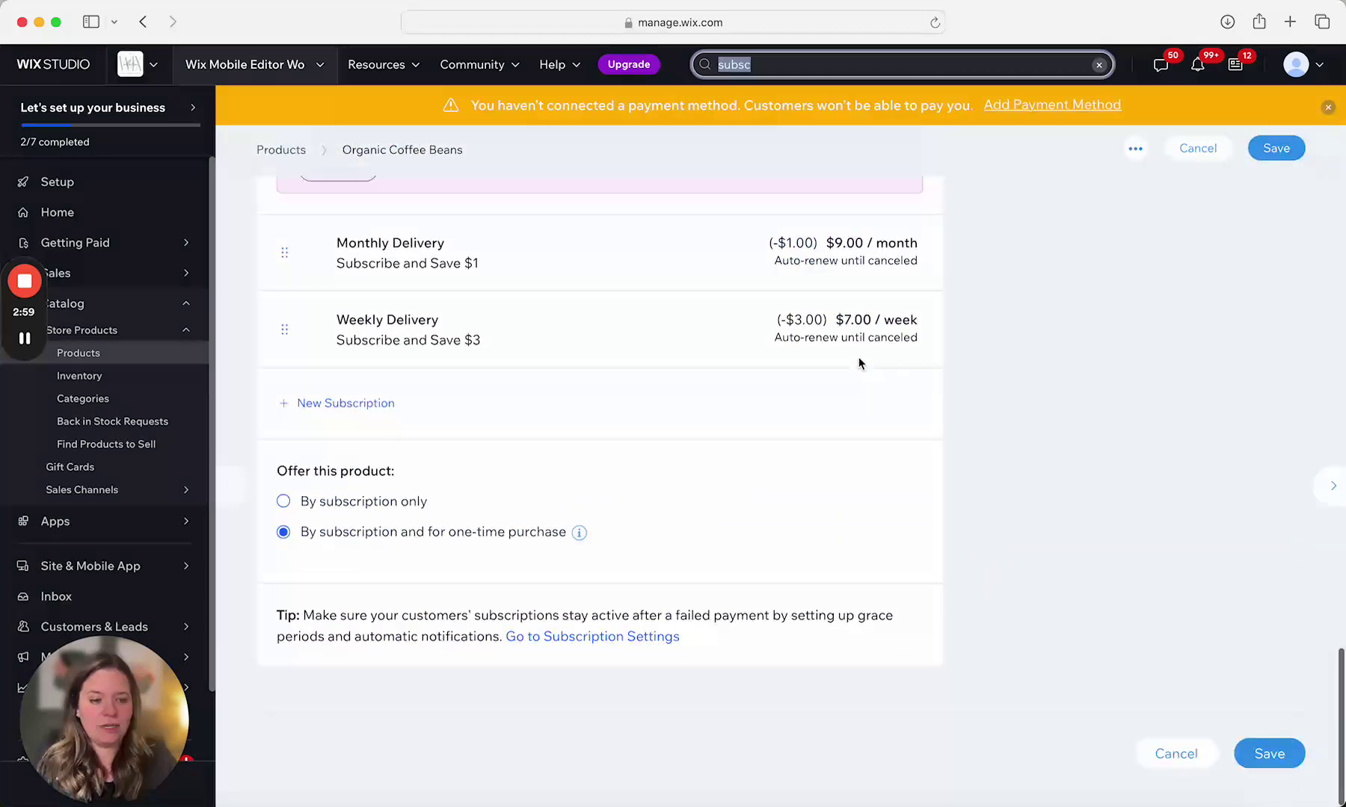
pyautogui.click(580, 661)
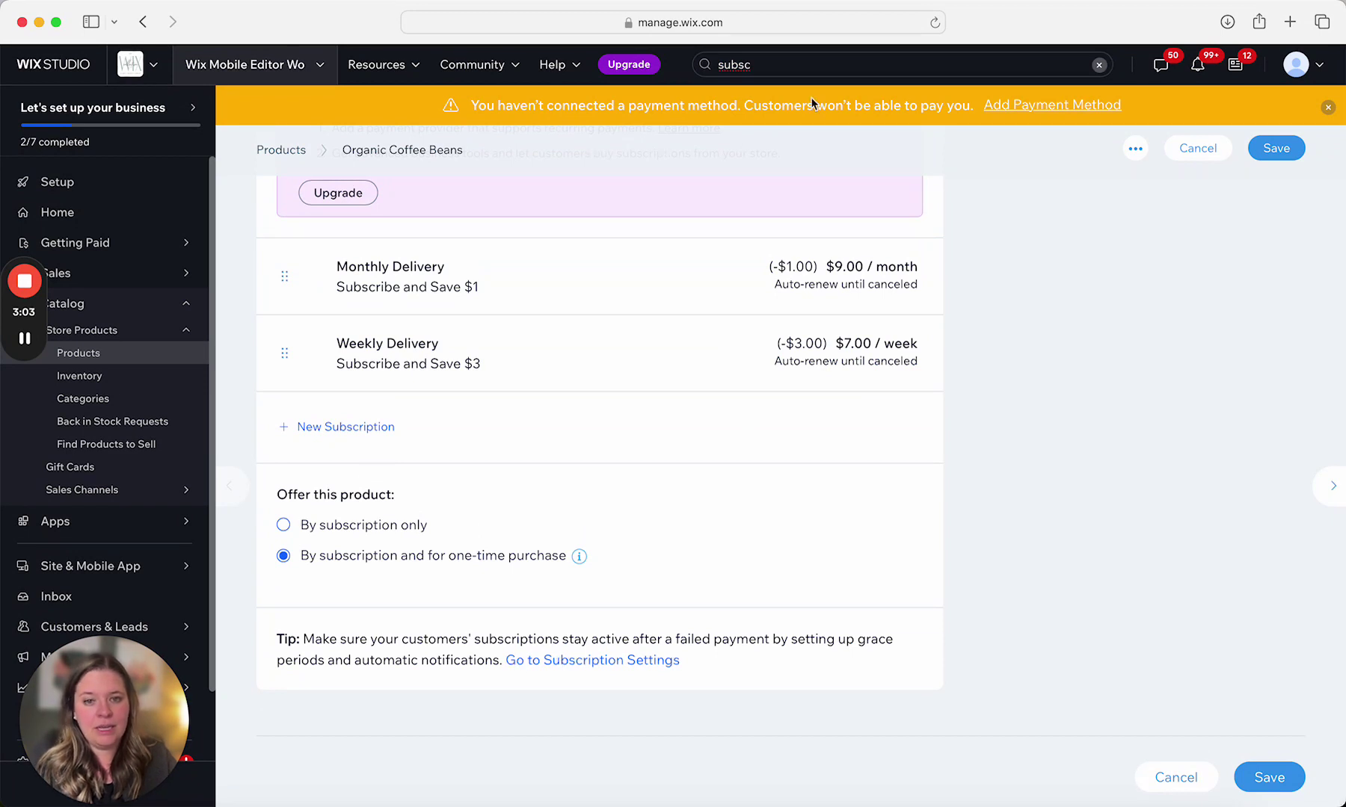
pyautogui.click(935, 22)
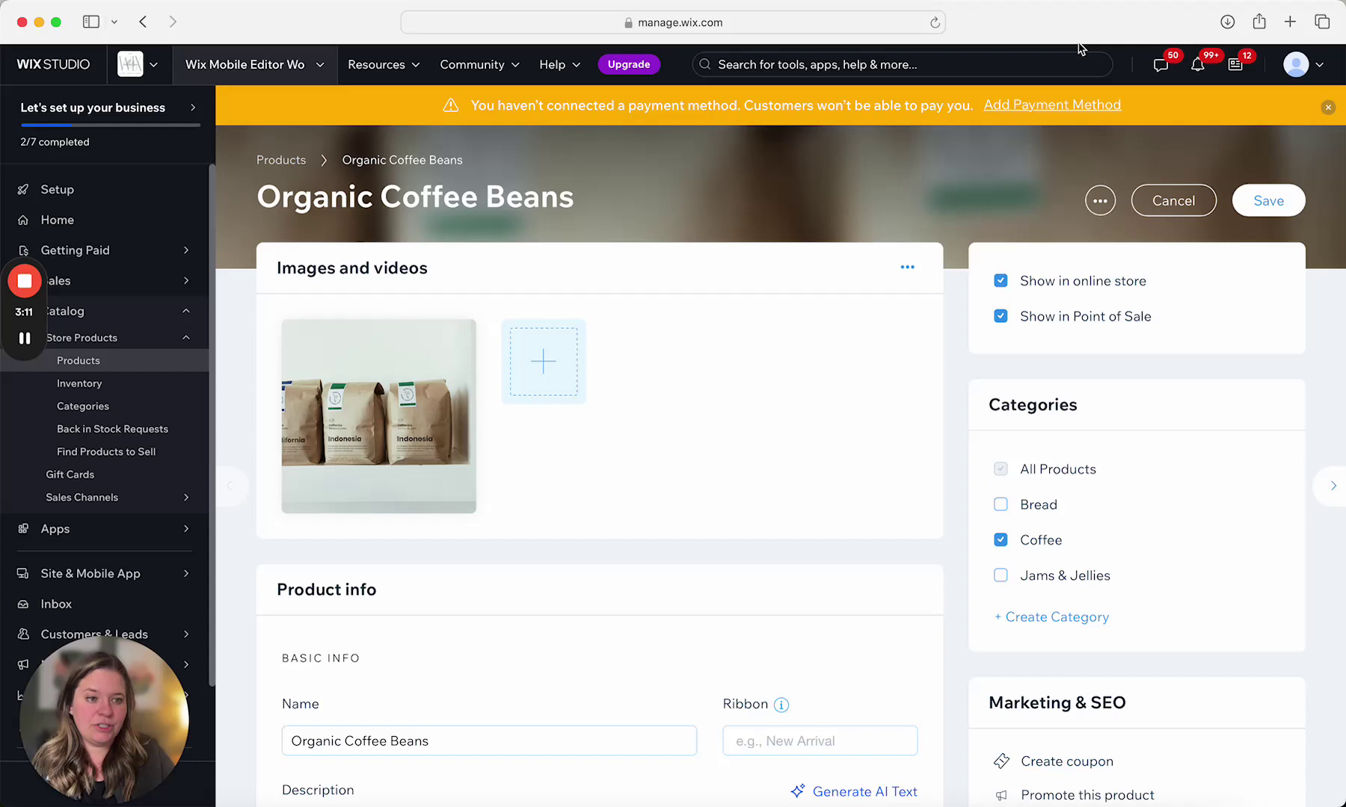
# - Search 'subsc' and open the Subscriptions dashboard from Tools & Settings
pyautogui.click(722, 66)
pyautogui.write('s')
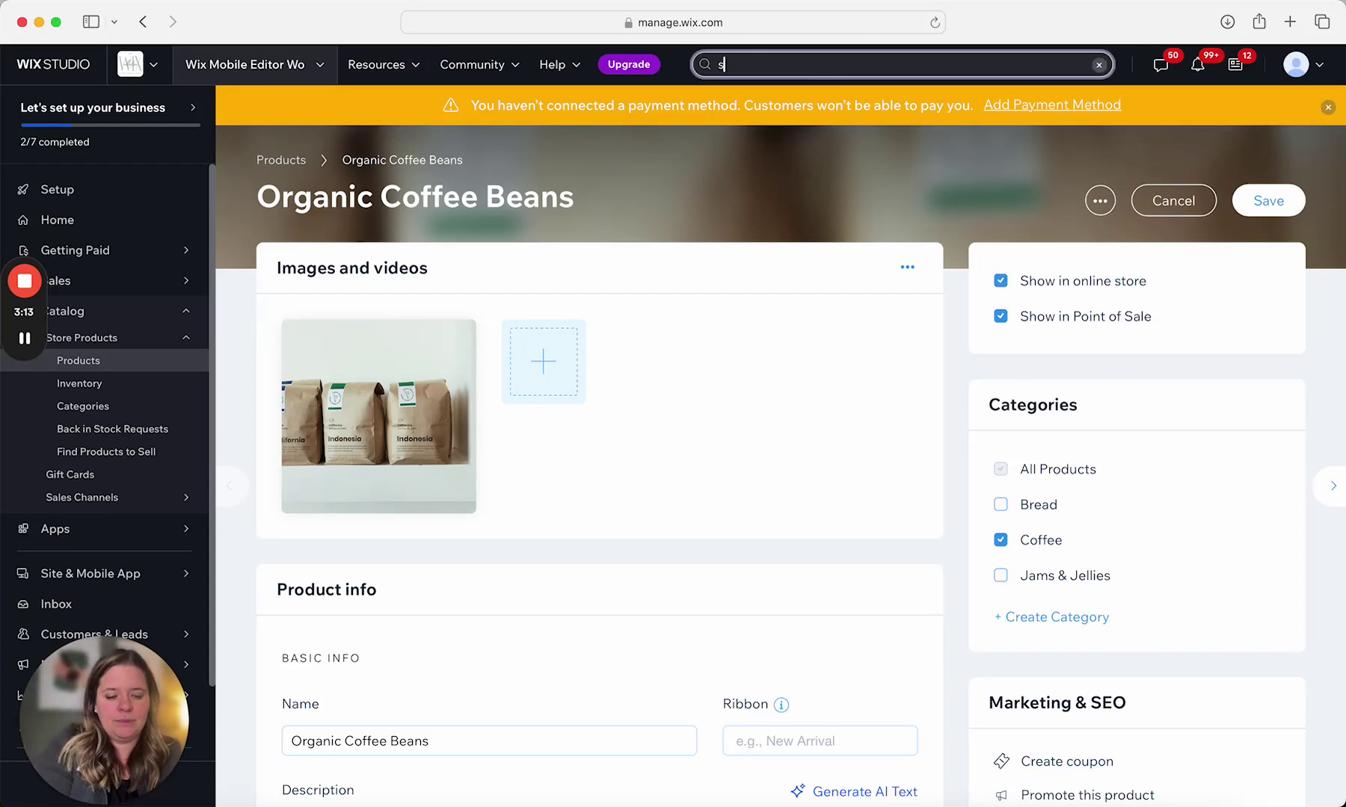
pyautogui.write('ubsc')
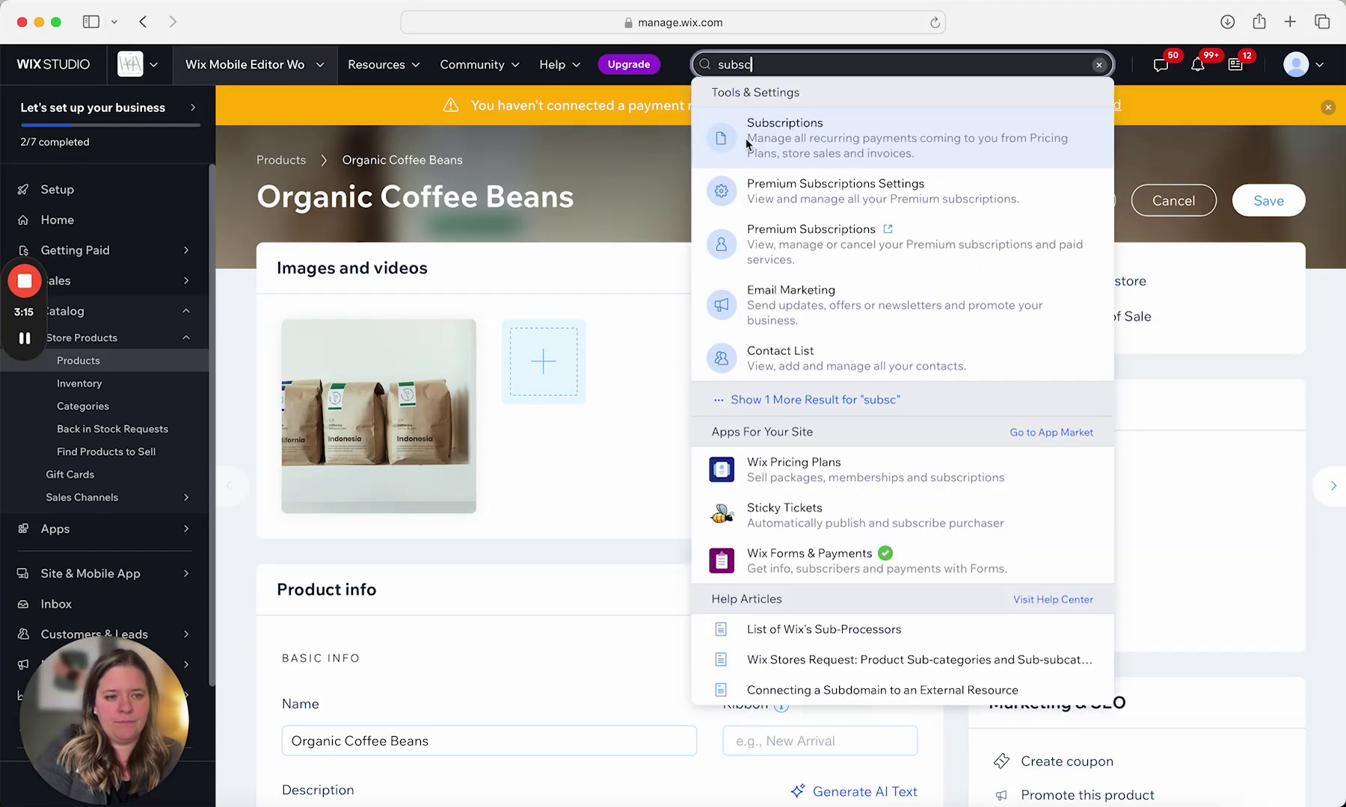
pyautogui.click(738, 139)
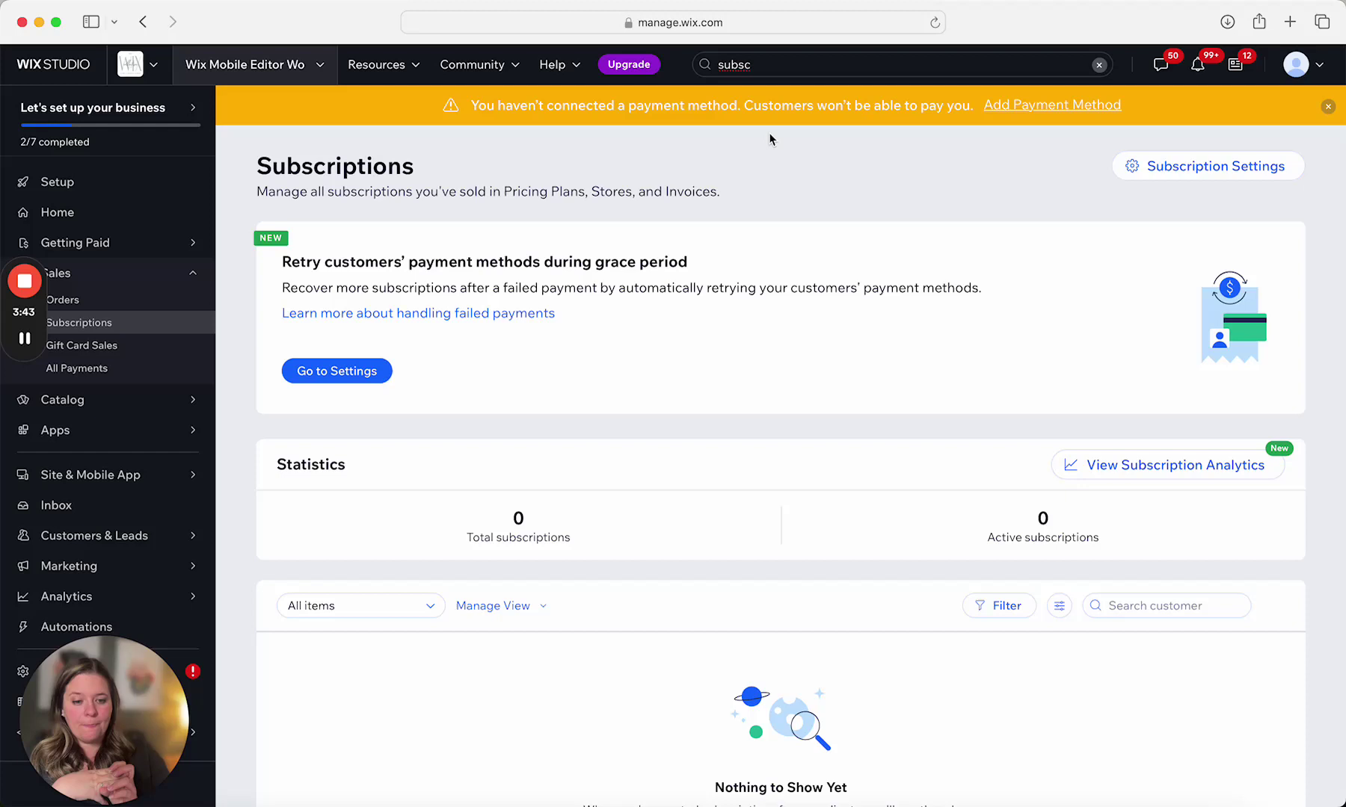
pyautogui.scroll(-2, 744, 339)
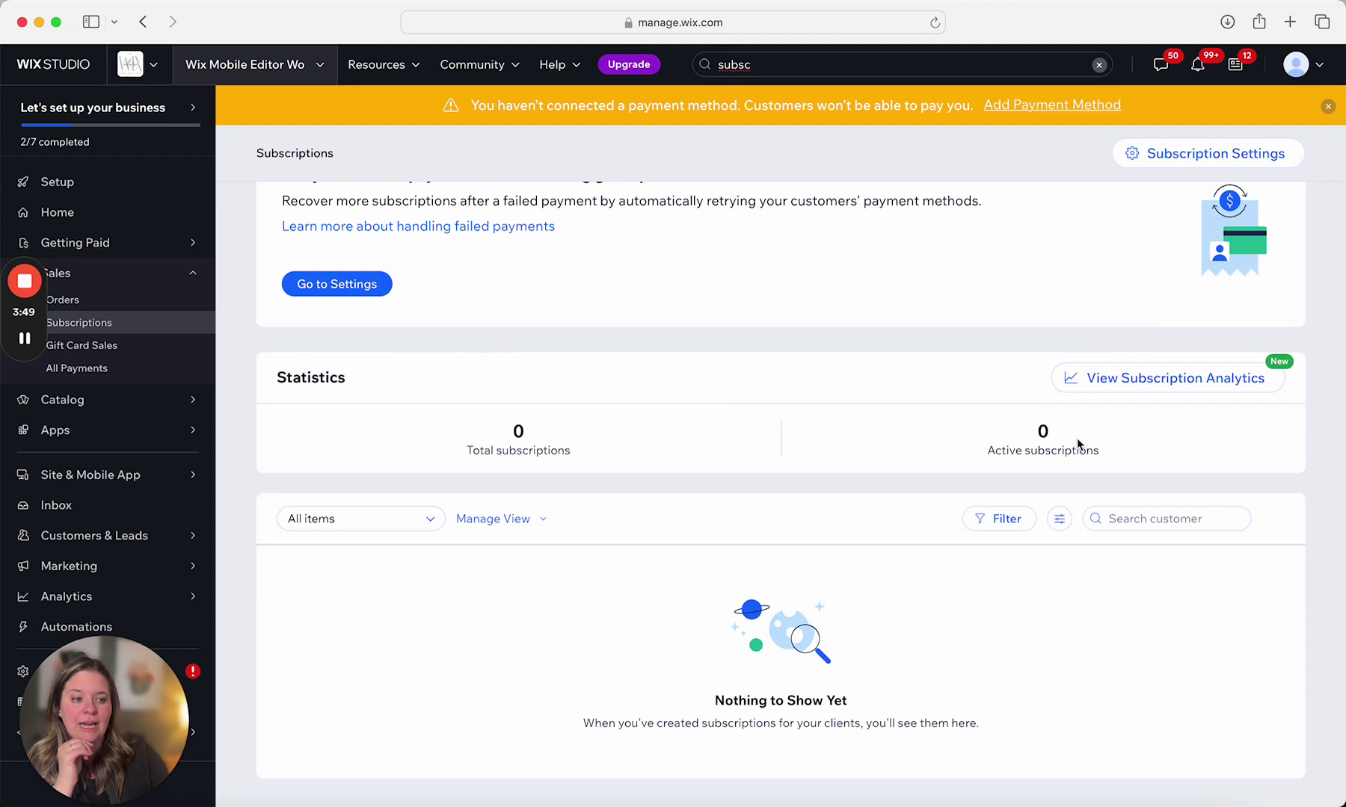
pyautogui.scroll(-1, 796, 647)
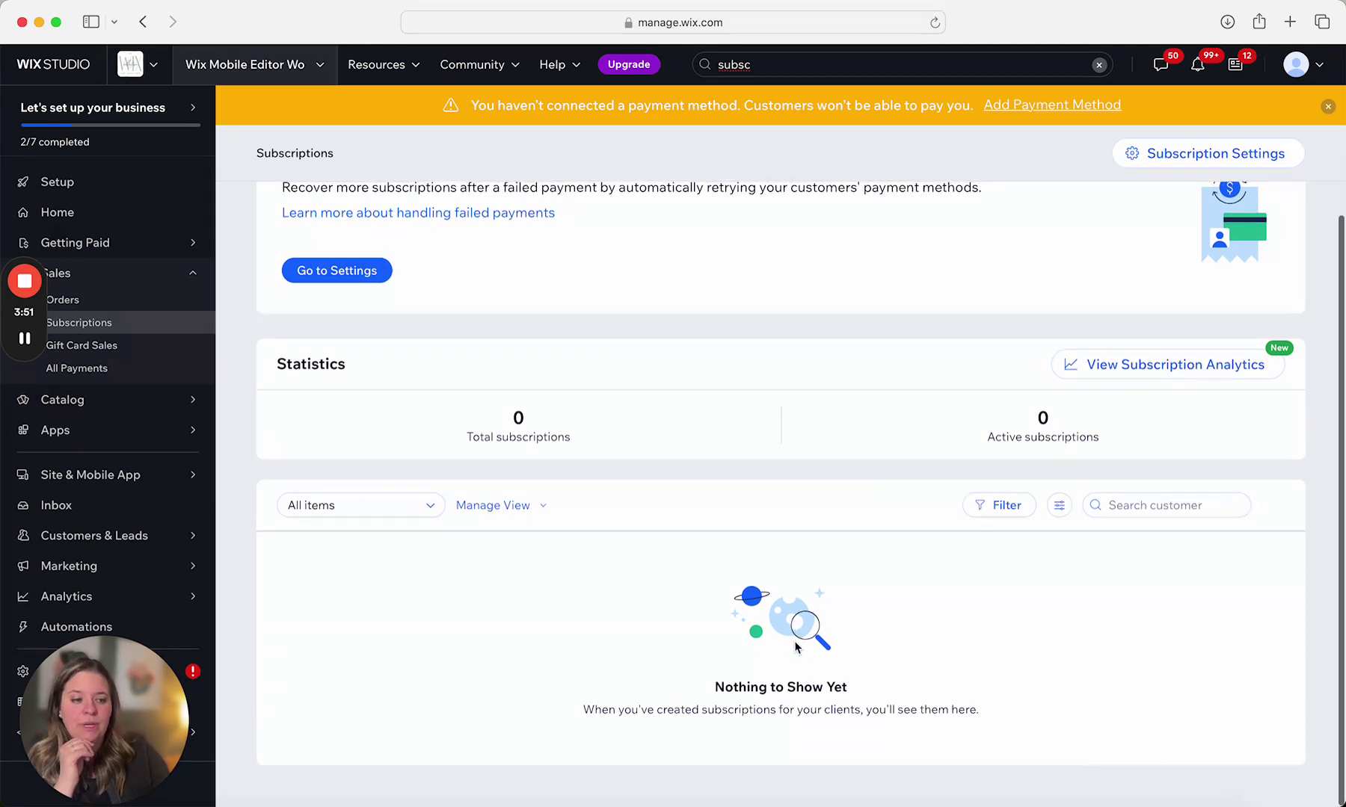
pyautogui.scroll(1, 797, 647)
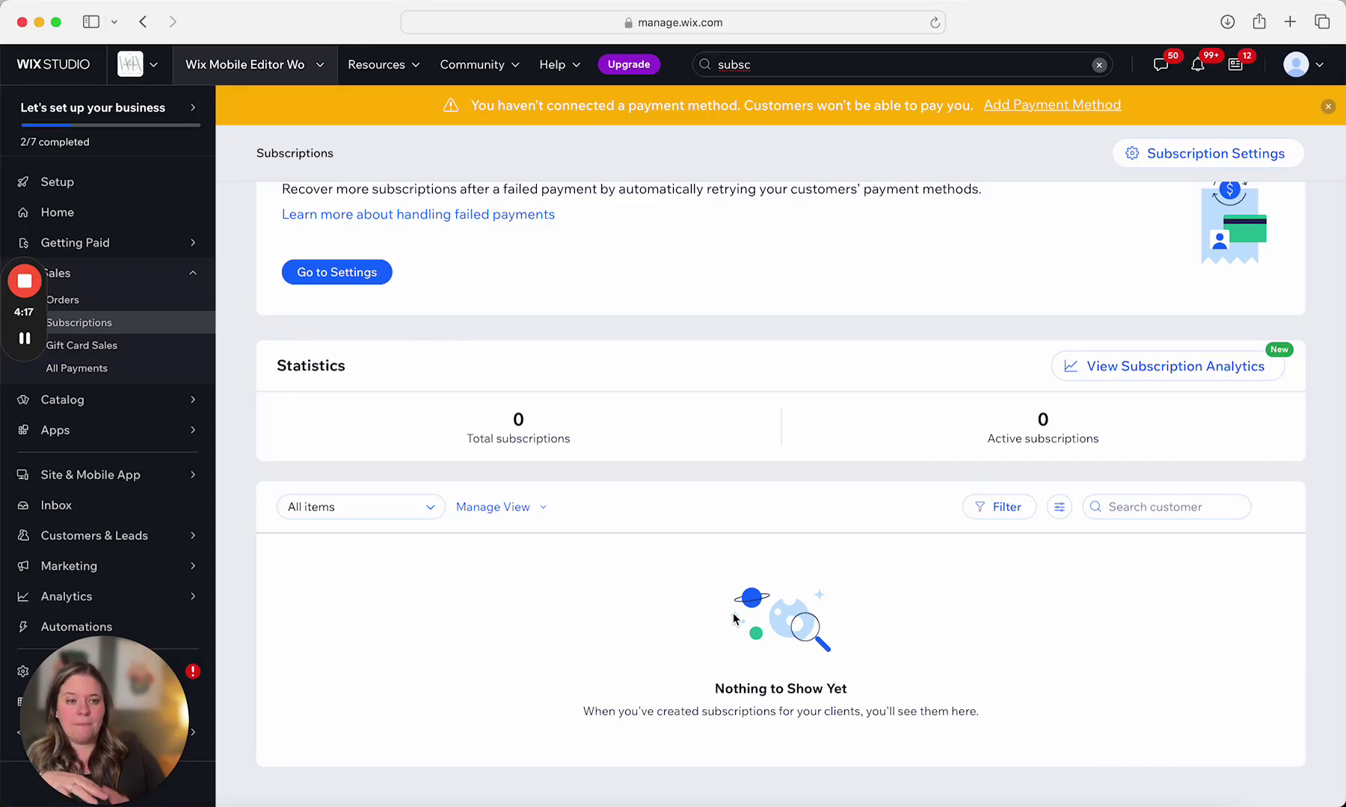
pyautogui.scroll(3, 734, 619)
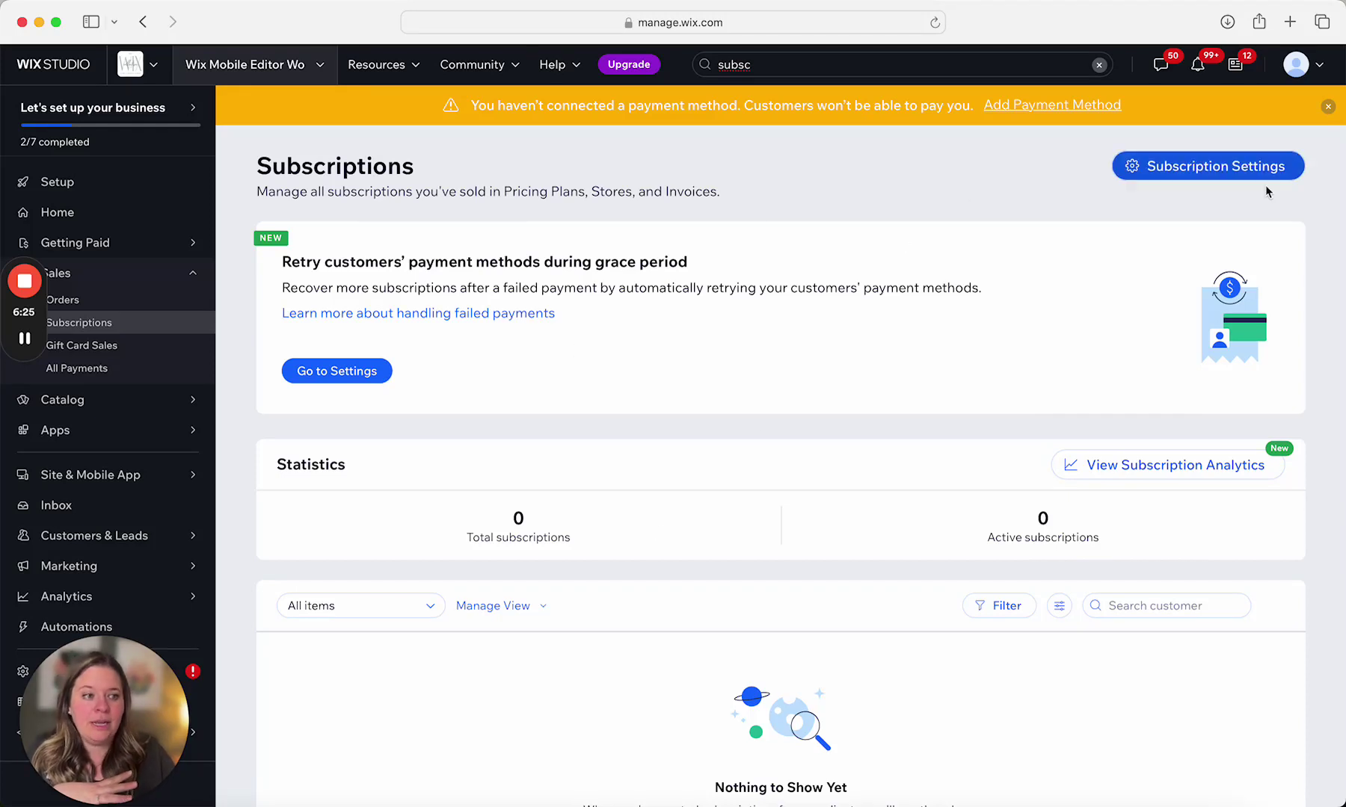
# - In Subscription Settings, enable the 7-day grace period and toggle automatic payment retry off and back on
pyautogui.click(1159, 167)
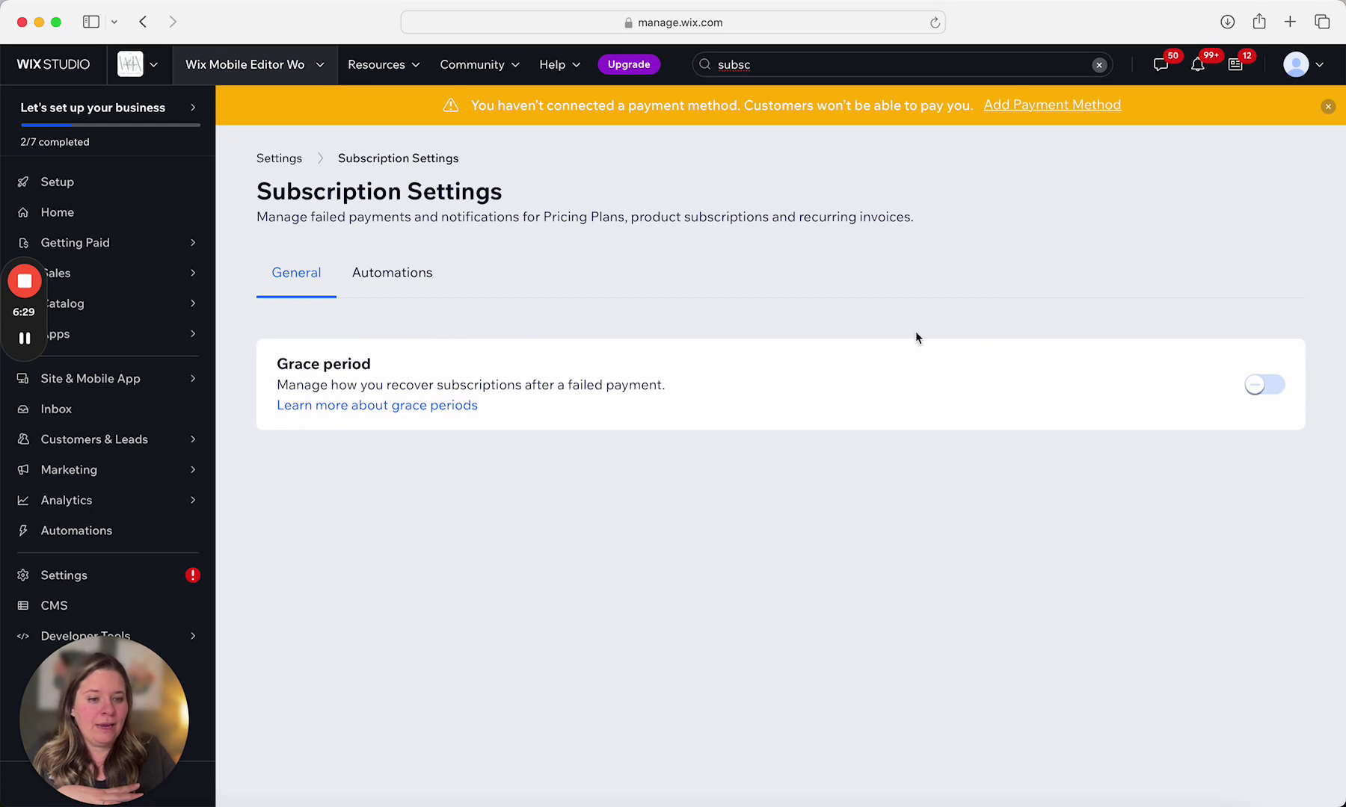
pyautogui.click(1253, 390)
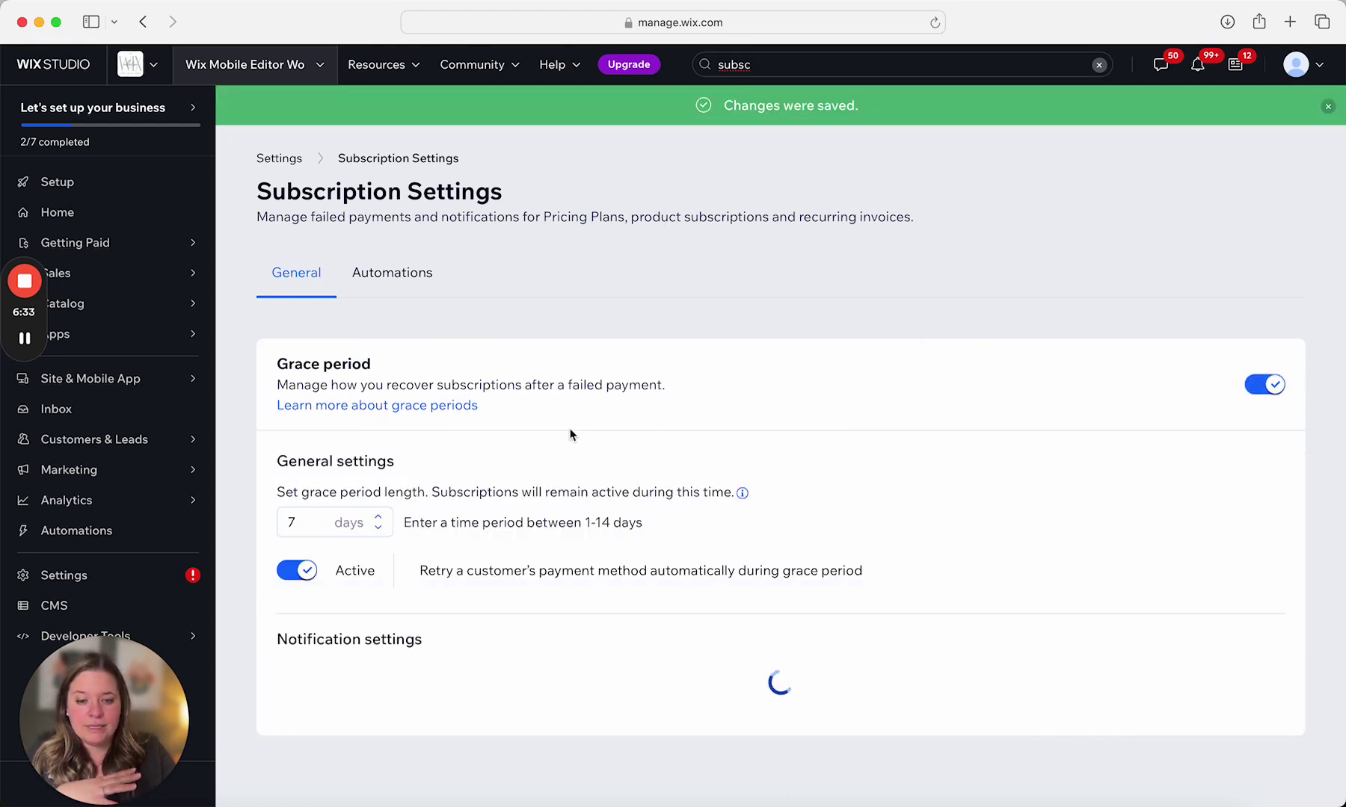
pyautogui.click(303, 572)
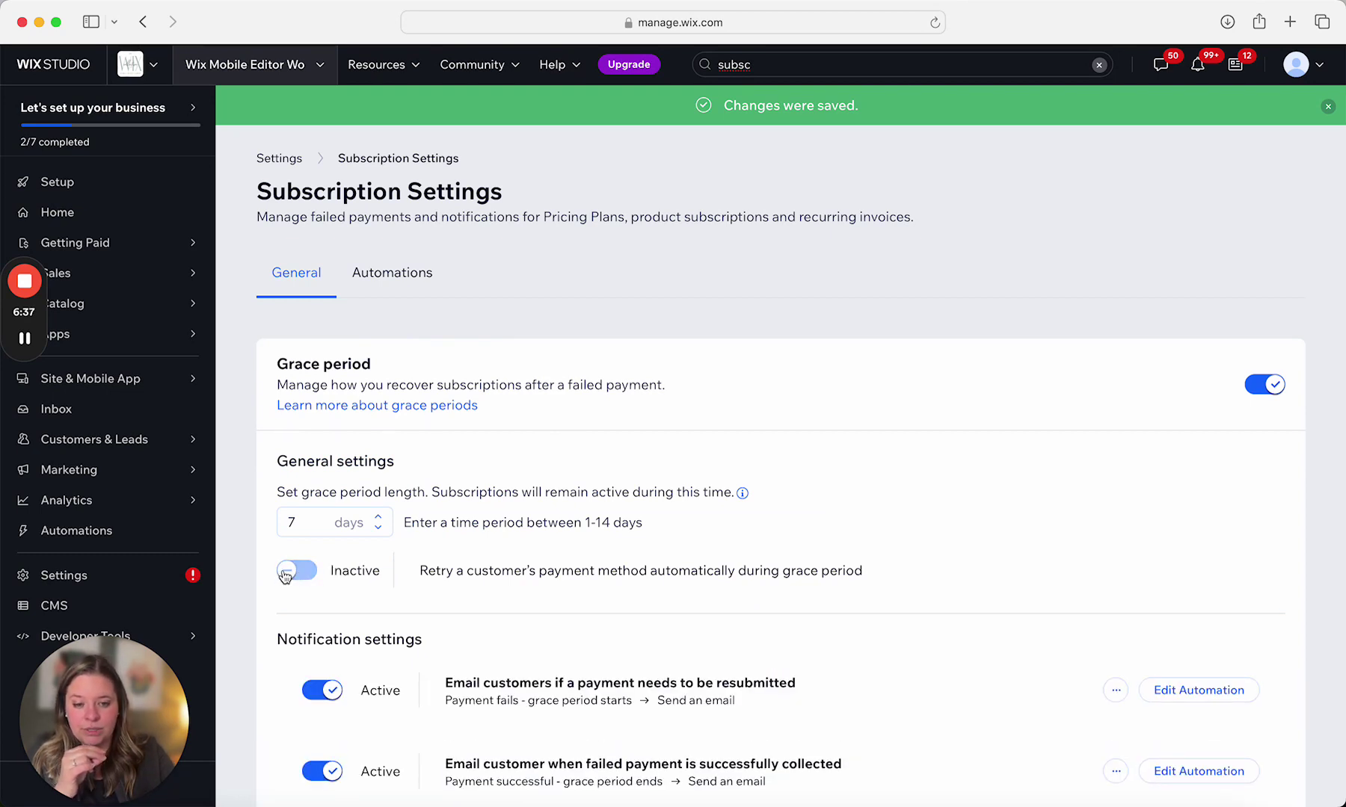
pyautogui.click(284, 576)
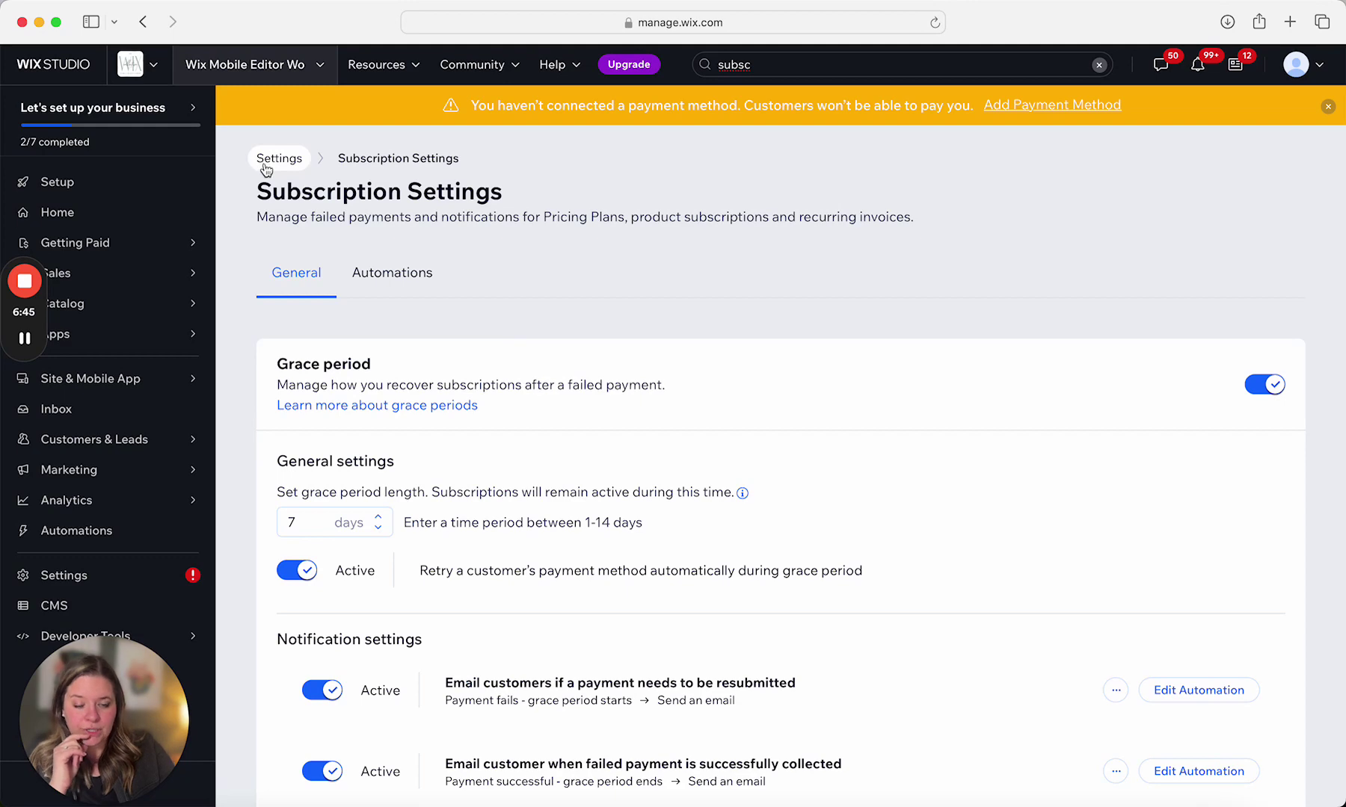
# - Go up to the Settings overview, then navigate back to the Subscriptions dashboard
pyautogui.click(279, 159)
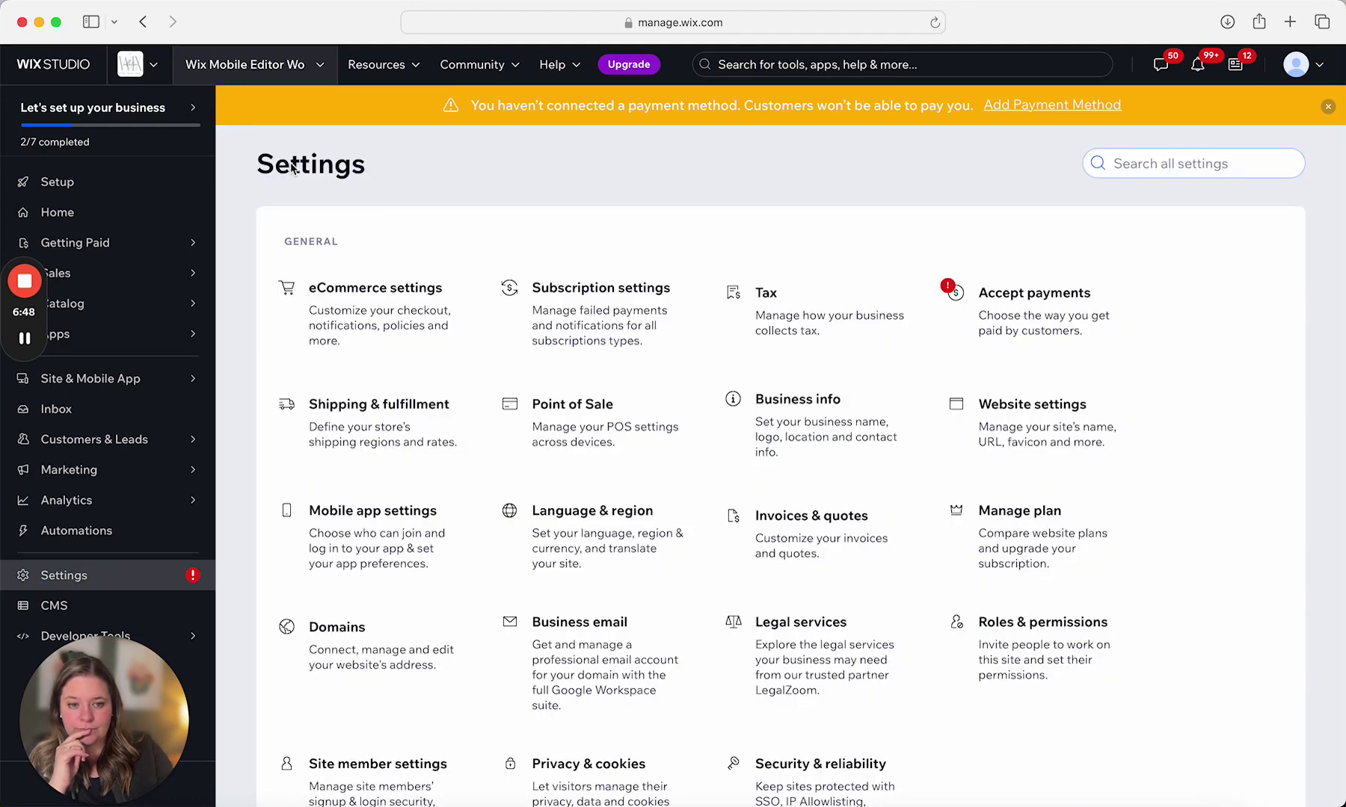
pyautogui.click(147, 24)
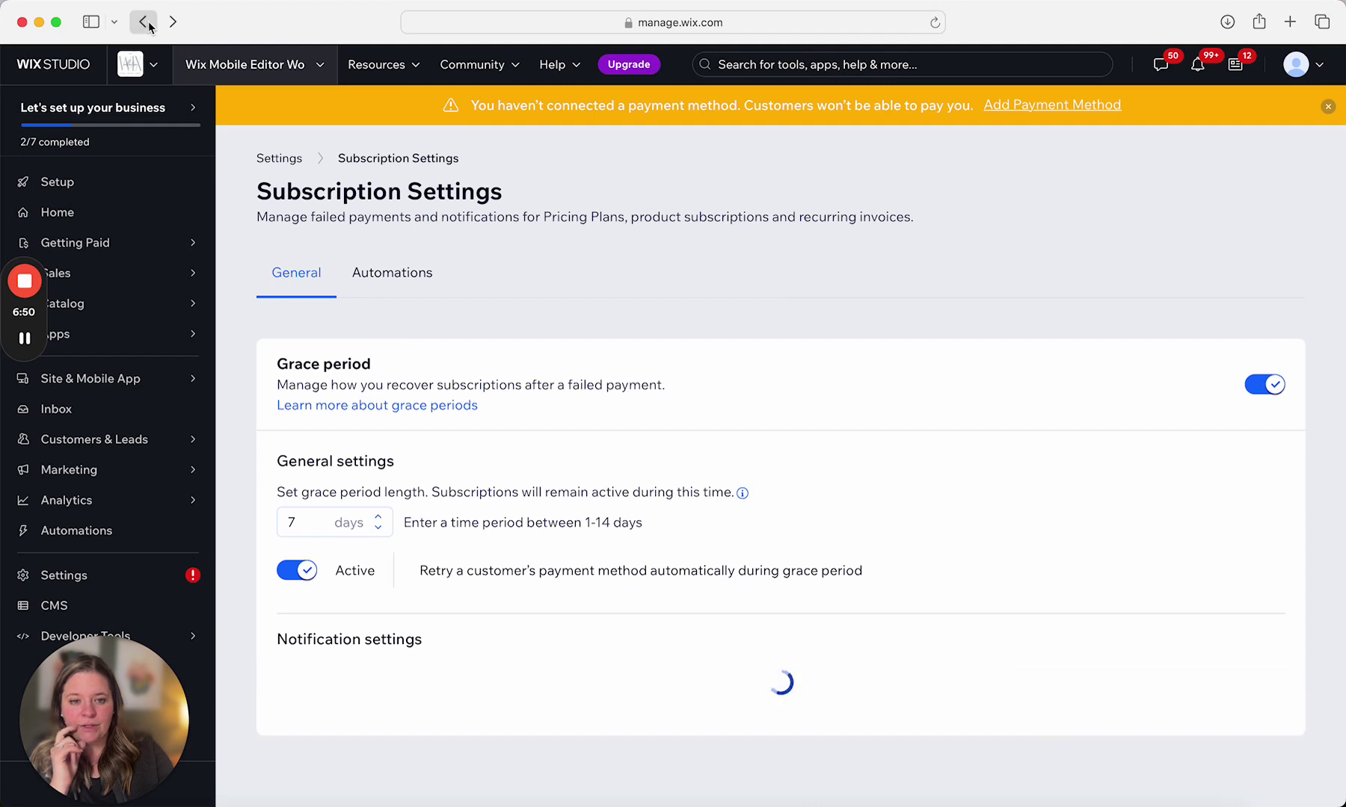
pyautogui.click(148, 24)
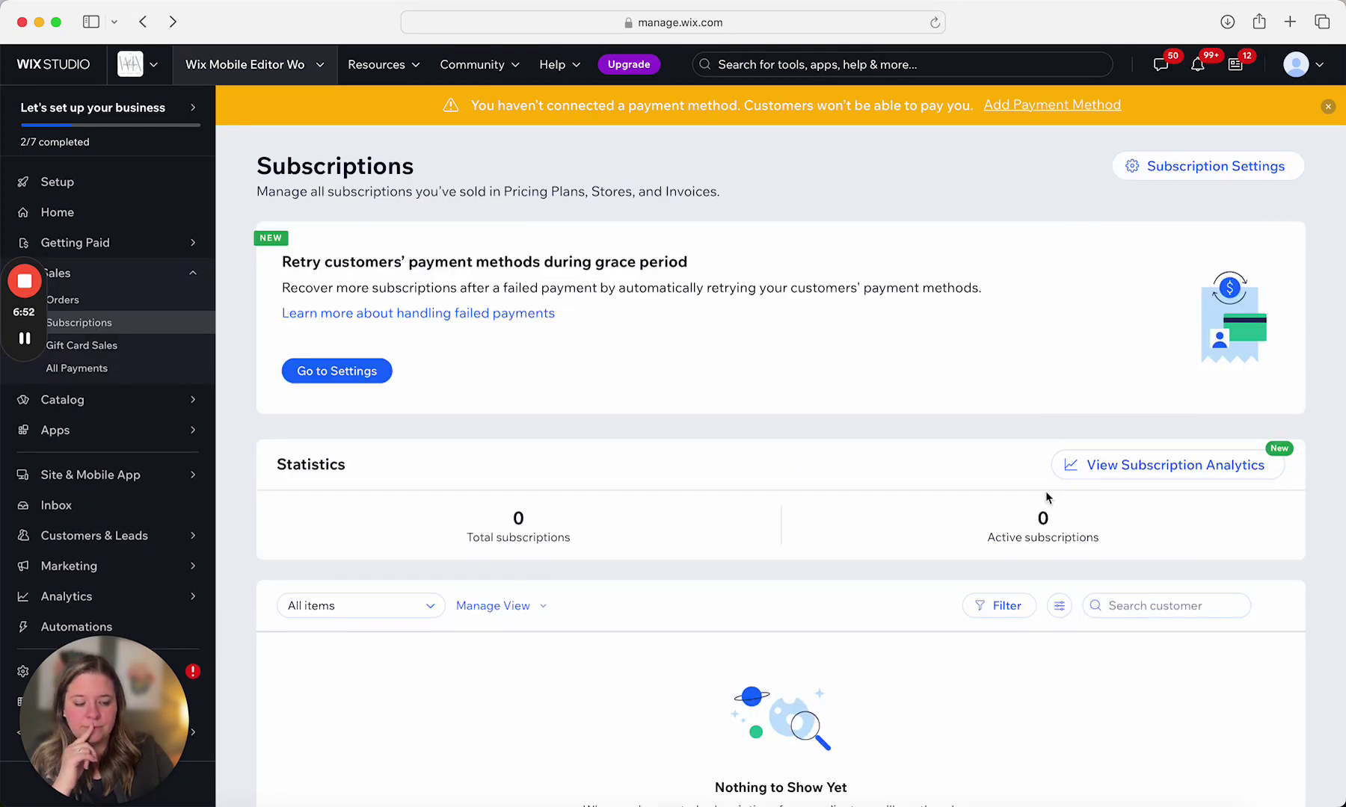
pyautogui.scroll(-1, 1045, 491)
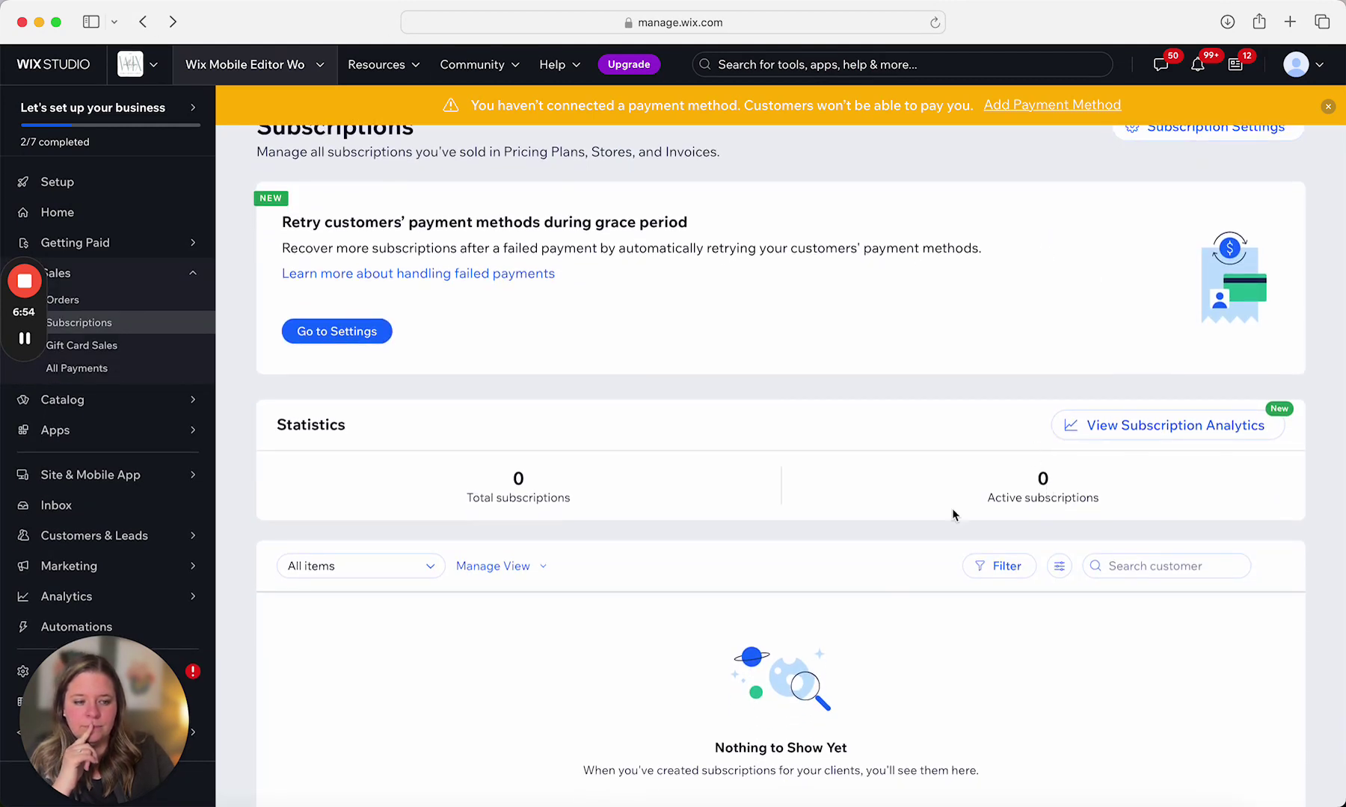
pyautogui.scroll(1, 988, 262)
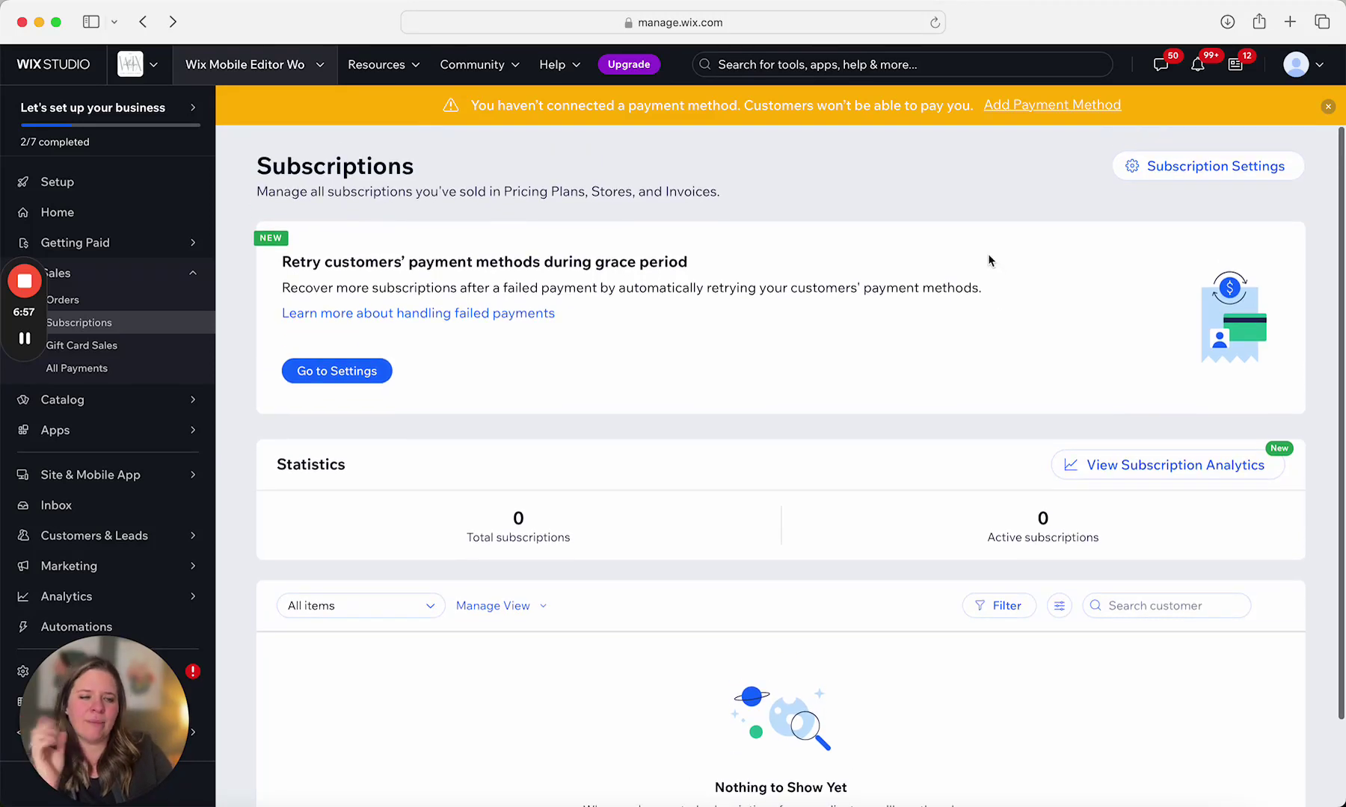
pyautogui.click(1151, 166)
pyautogui.click(1022, 172)
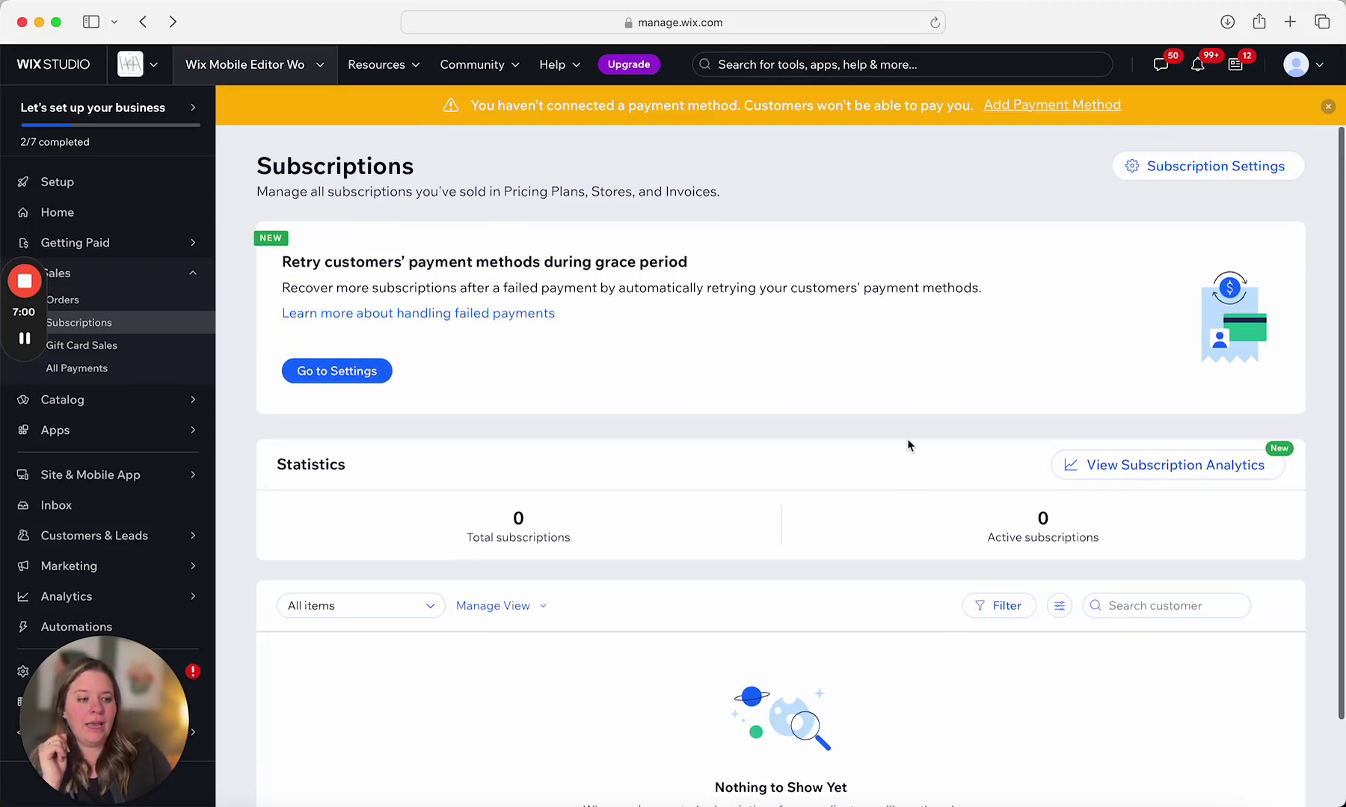